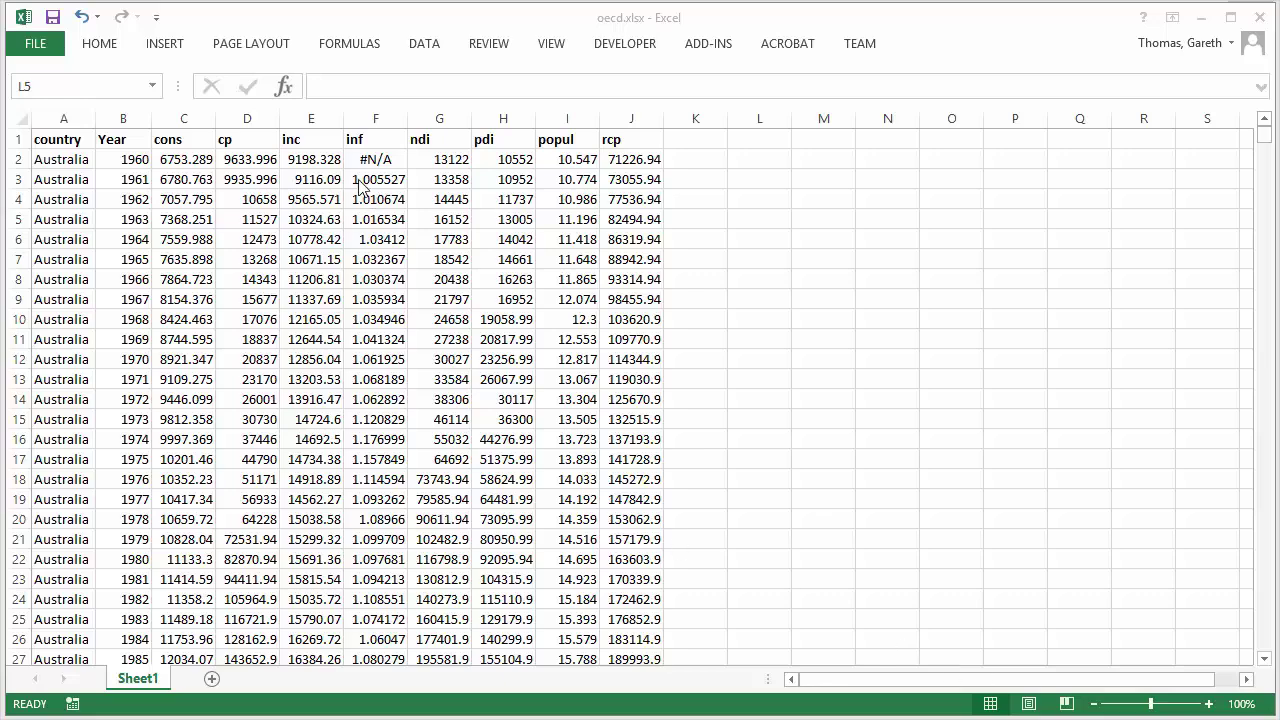
Scroll down through the oecd.xlsx yearly country panel data in Excel.
{"action": "scroll", "coordinate": [353, 187], "scroll_direction": "down", "scroll_amount": 3}
{"action": "scroll", "coordinate": [353, 187], "scroll_direction": "down", "scroll_amount": 20}
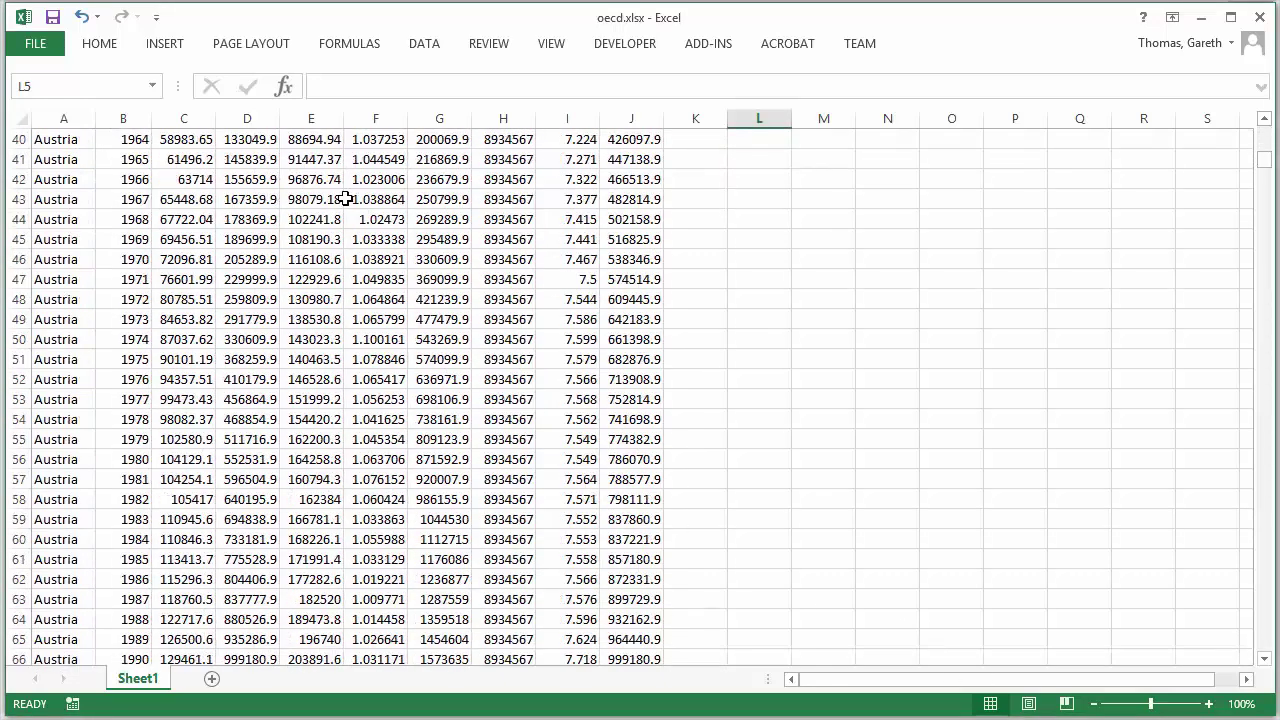
{"action": "scroll", "coordinate": [343, 202], "scroll_direction": "down", "scroll_amount": 1}
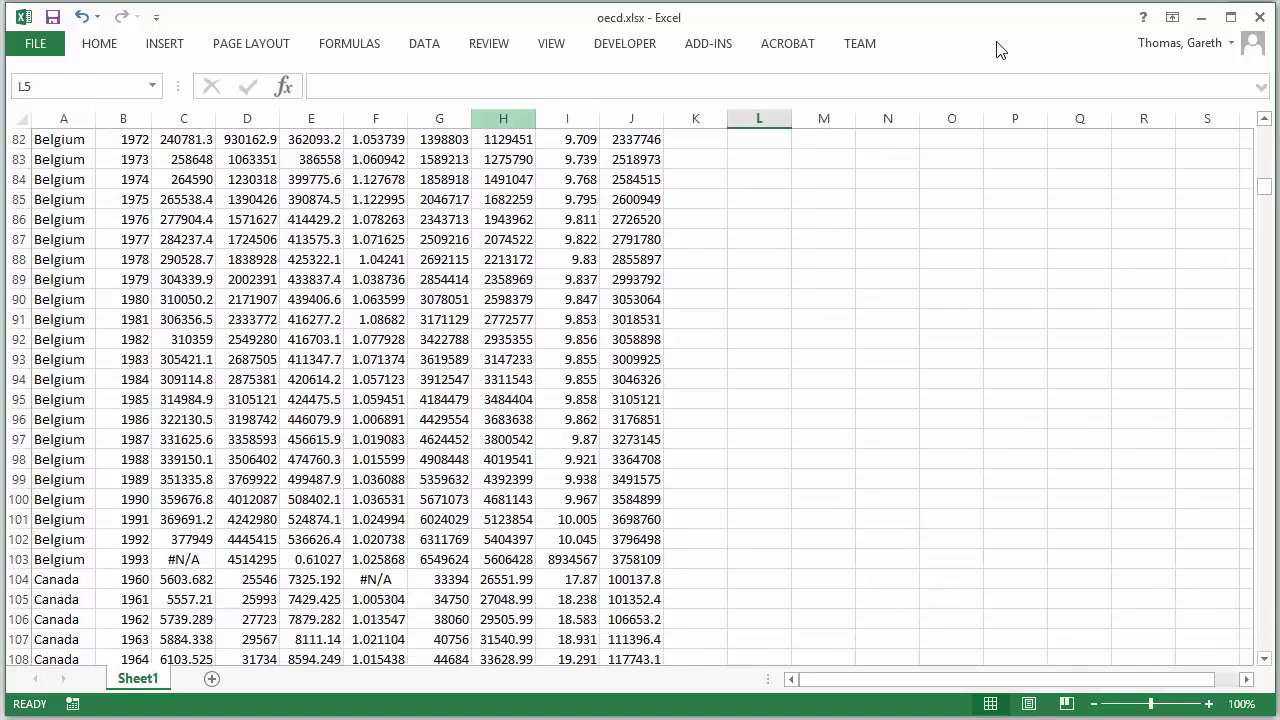
Minimize Excel and import oecd.xlsx into EViews with default read settings, not linked to the spreadsheet.
{"action": "left_click", "coordinate": [1199, 22]}
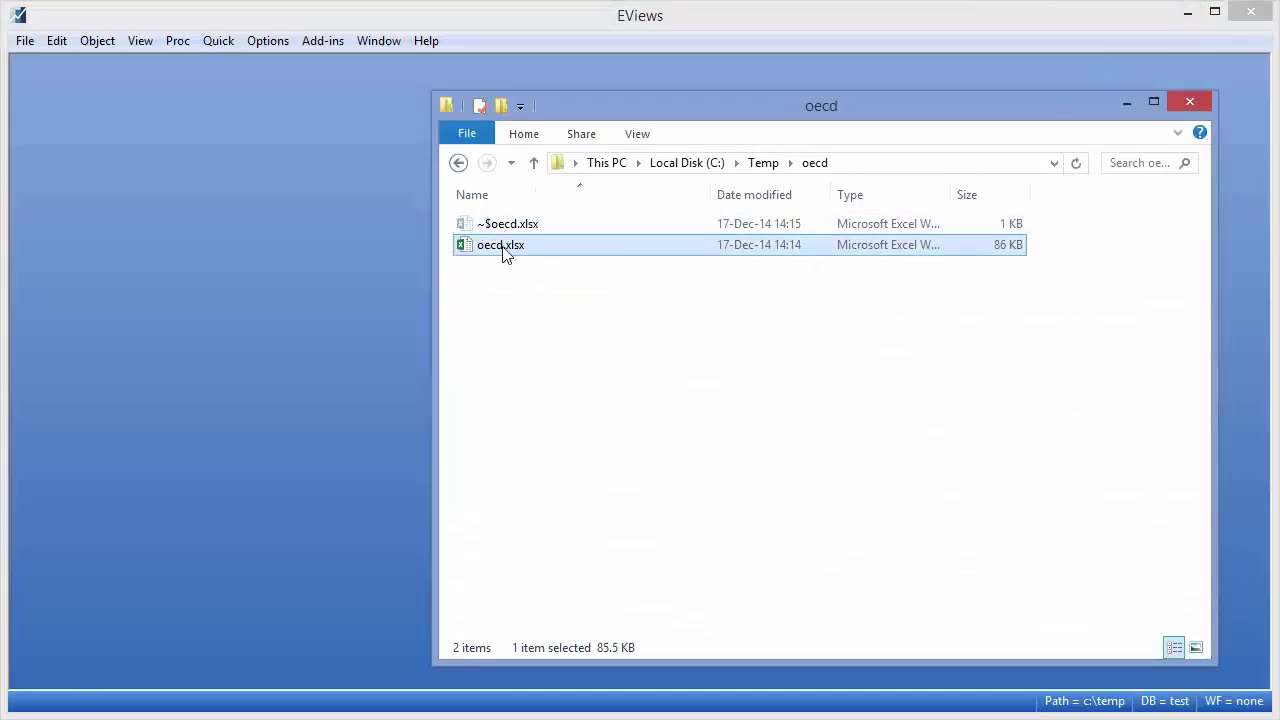
{"action": "left_click_drag", "start_coordinate": [477, 254], "coordinate": [230, 245]}
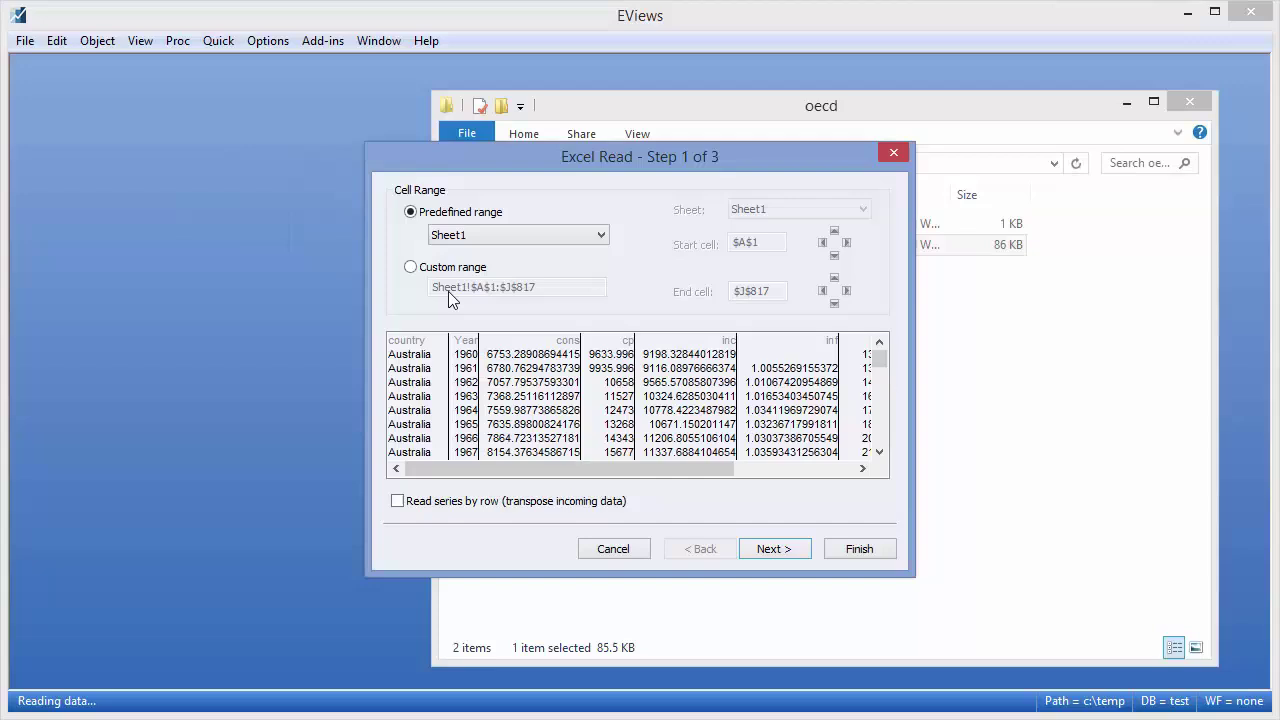
{"action": "left_click", "coordinate": [853, 552]}
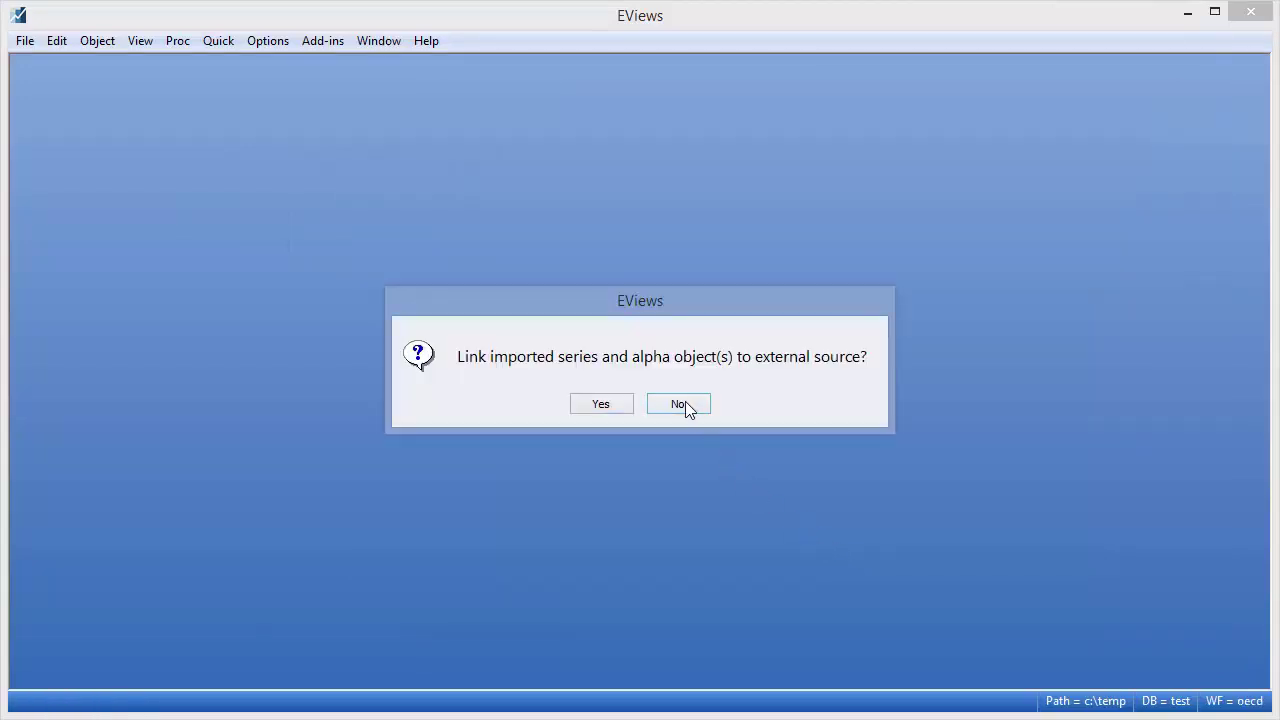
{"action": "left_click", "coordinate": [687, 406]}
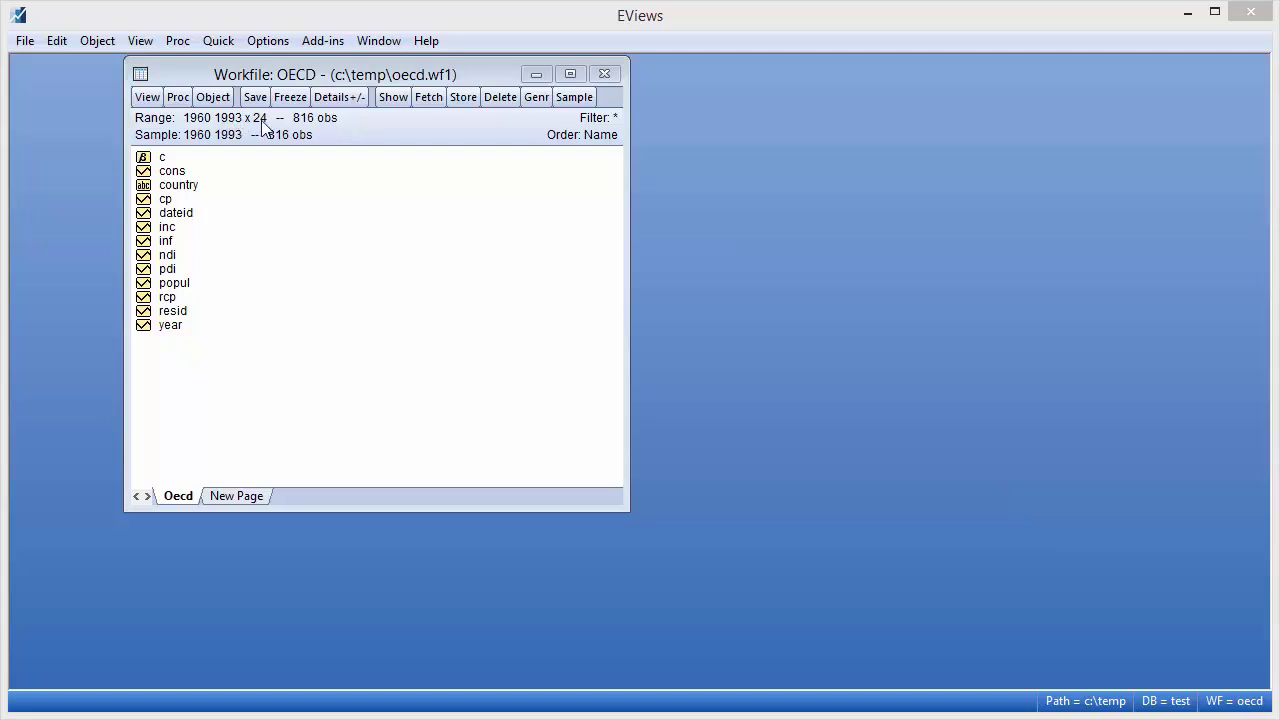
Open the cons, inf and inc series and scroll through the inc country-year values.
{"action": "double_click", "coordinate": [196, 174]}
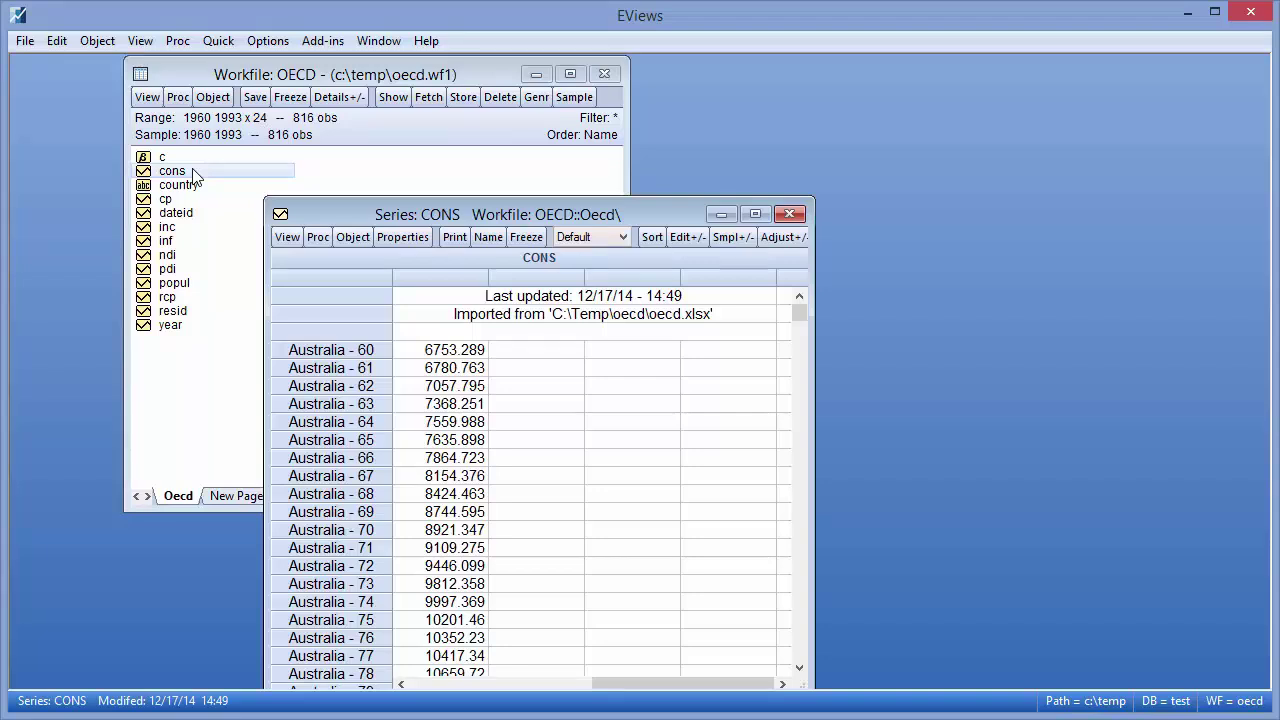
{"action": "double_click", "coordinate": [168, 241]}
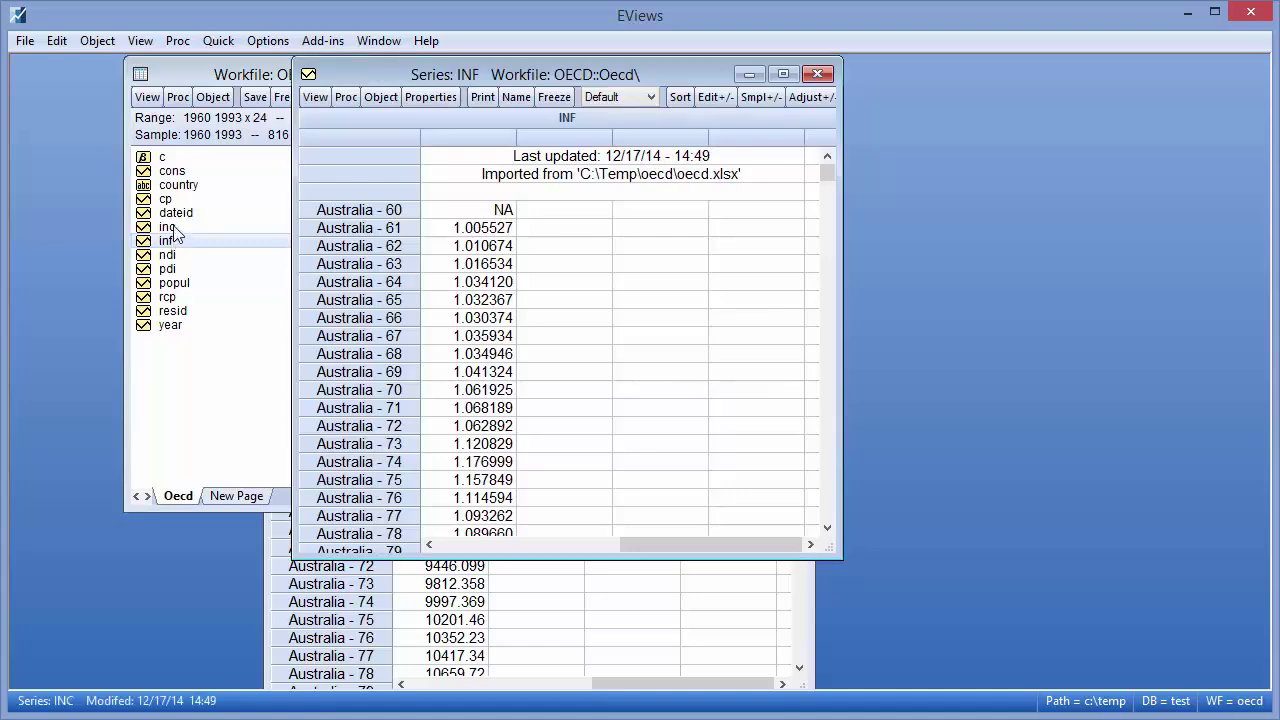
{"action": "double_click", "coordinate": [168, 227]}
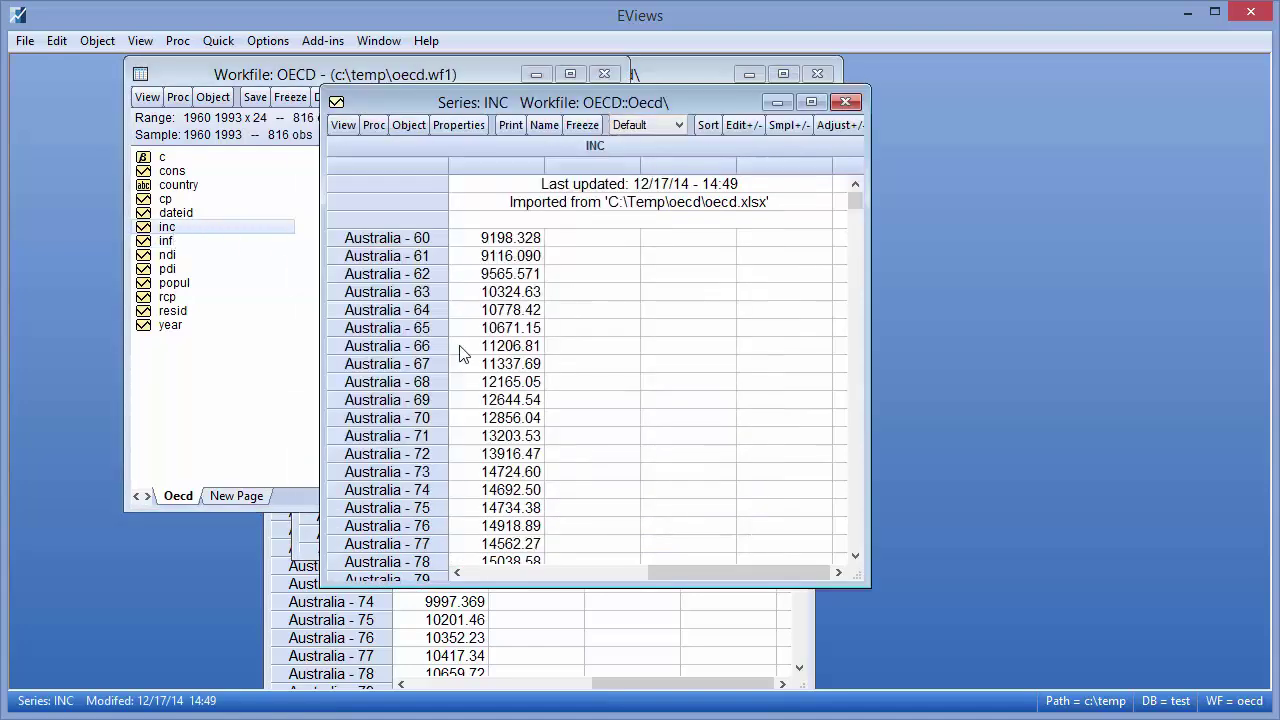
{"action": "left_click", "coordinate": [518, 341]}
{"action": "scroll", "coordinate": [522, 340], "scroll_direction": "down", "scroll_amount": 3}
{"action": "scroll", "coordinate": [522, 341], "scroll_direction": "down", "scroll_amount": 7}
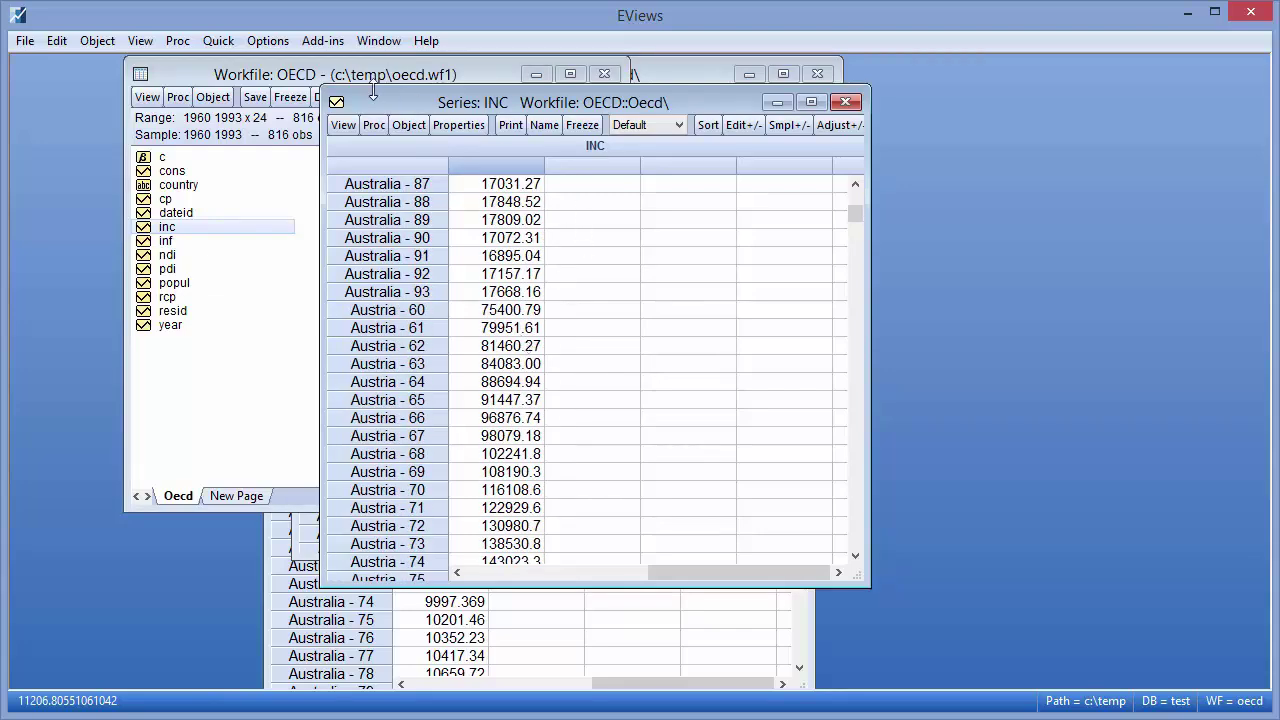
Start Quick > Estimate Equation and choose the PMG/ARDL - Pooled Mean Group method.
{"action": "left_click", "coordinate": [216, 44]}
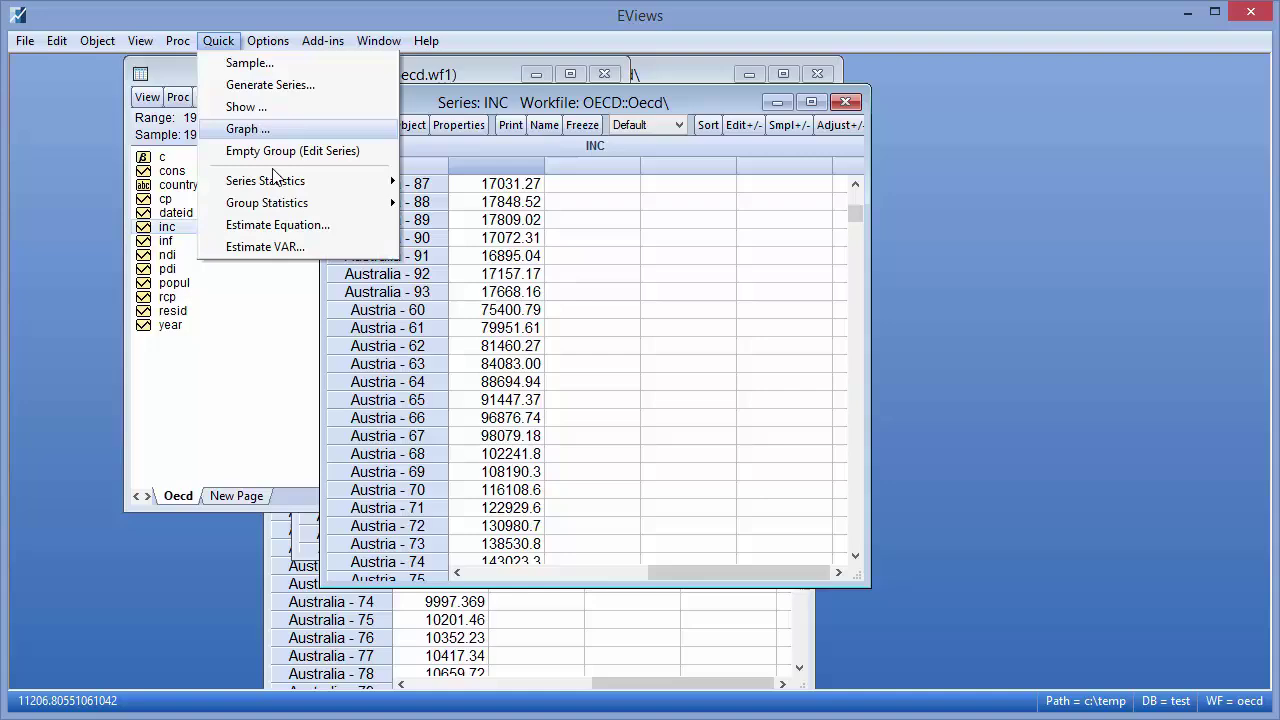
{"action": "left_click", "coordinate": [285, 225]}
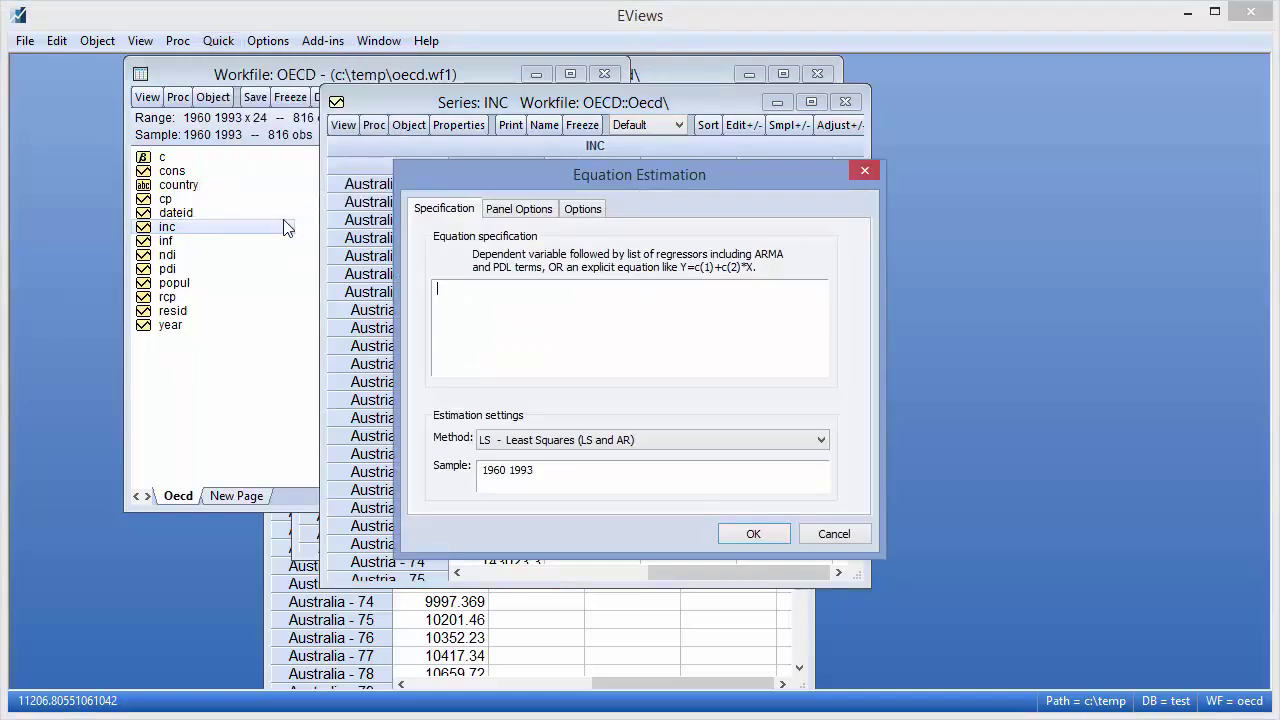
{"action": "left_click", "coordinate": [529, 446]}
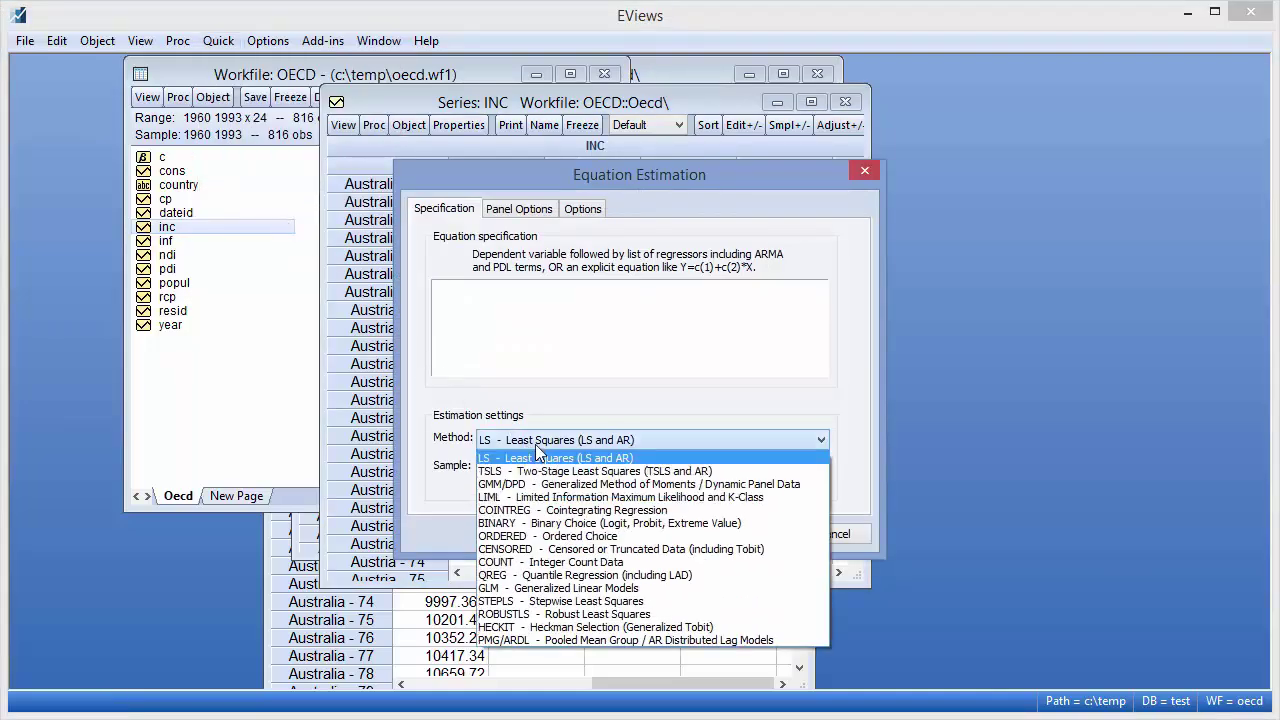
{"action": "left_click", "coordinate": [569, 635]}
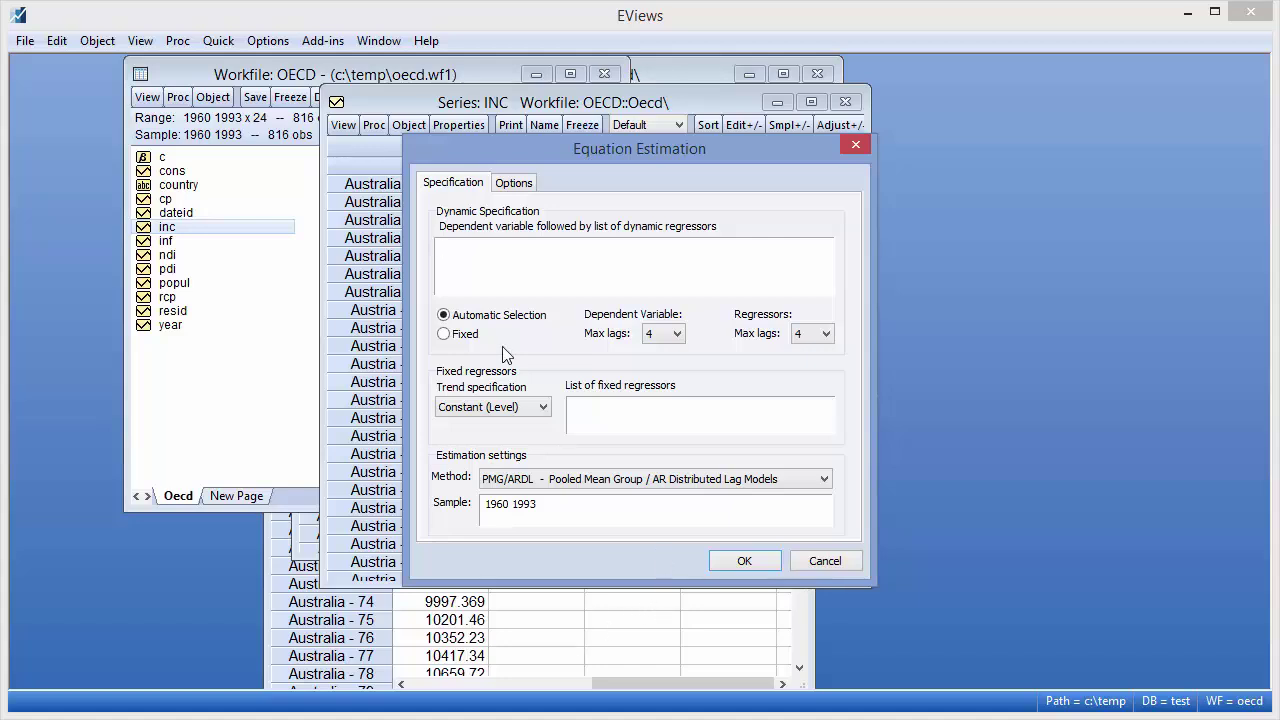
Enter log(cons) log(inf) log(inc) as the dynamic specification with fixed lags of 1 for dependent and regressors.
{"action": "type", "text": "log(cons) log(inf) log(inc)"}
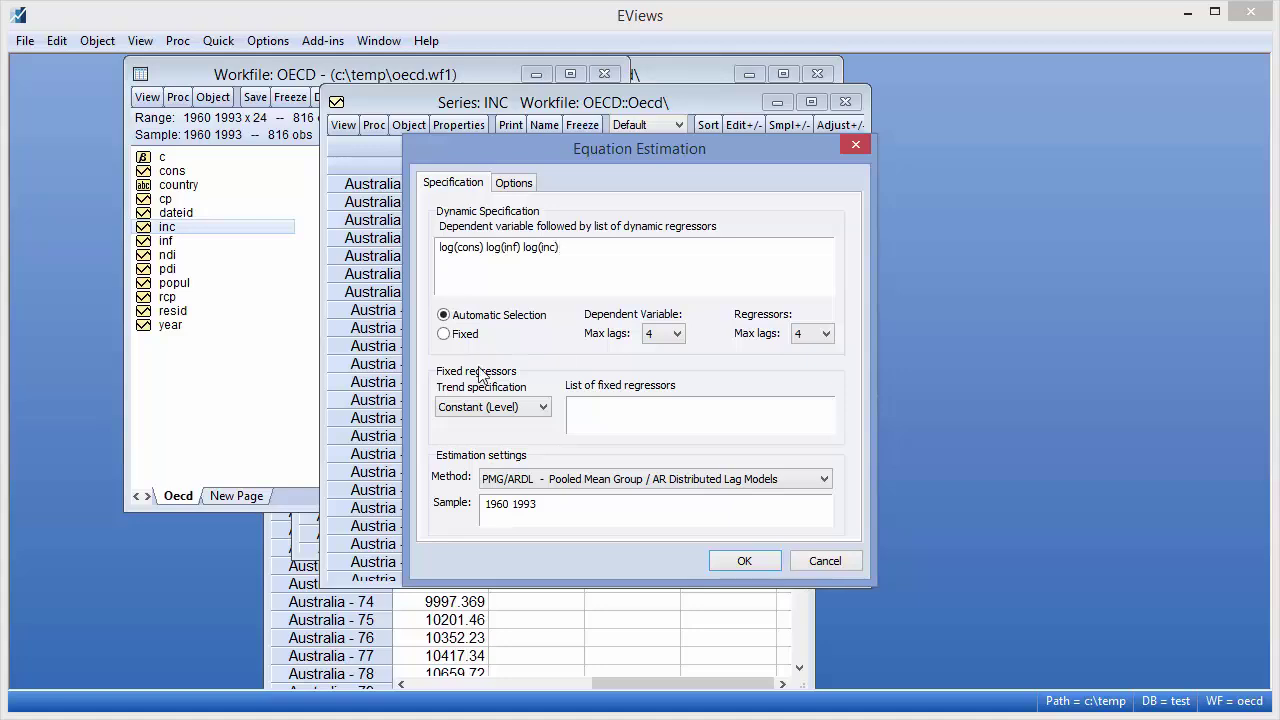
{"action": "left_click", "coordinate": [468, 340]}
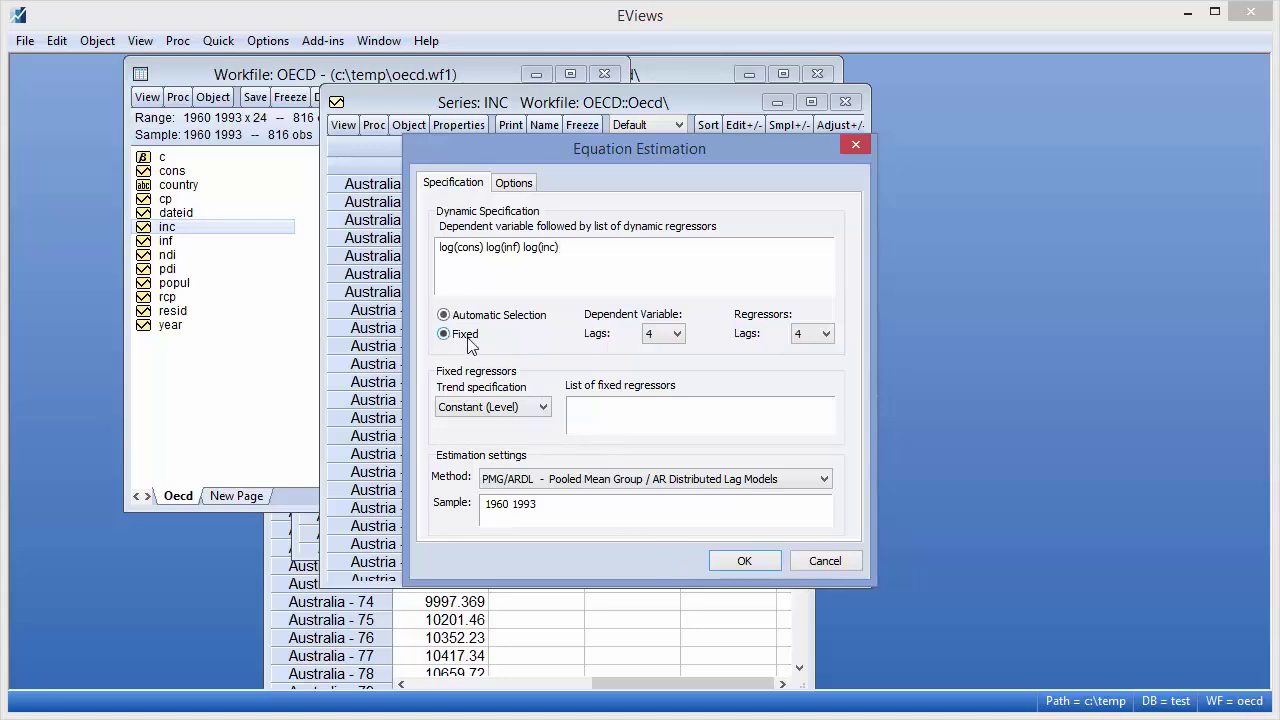
{"action": "left_click", "coordinate": [668, 337]}
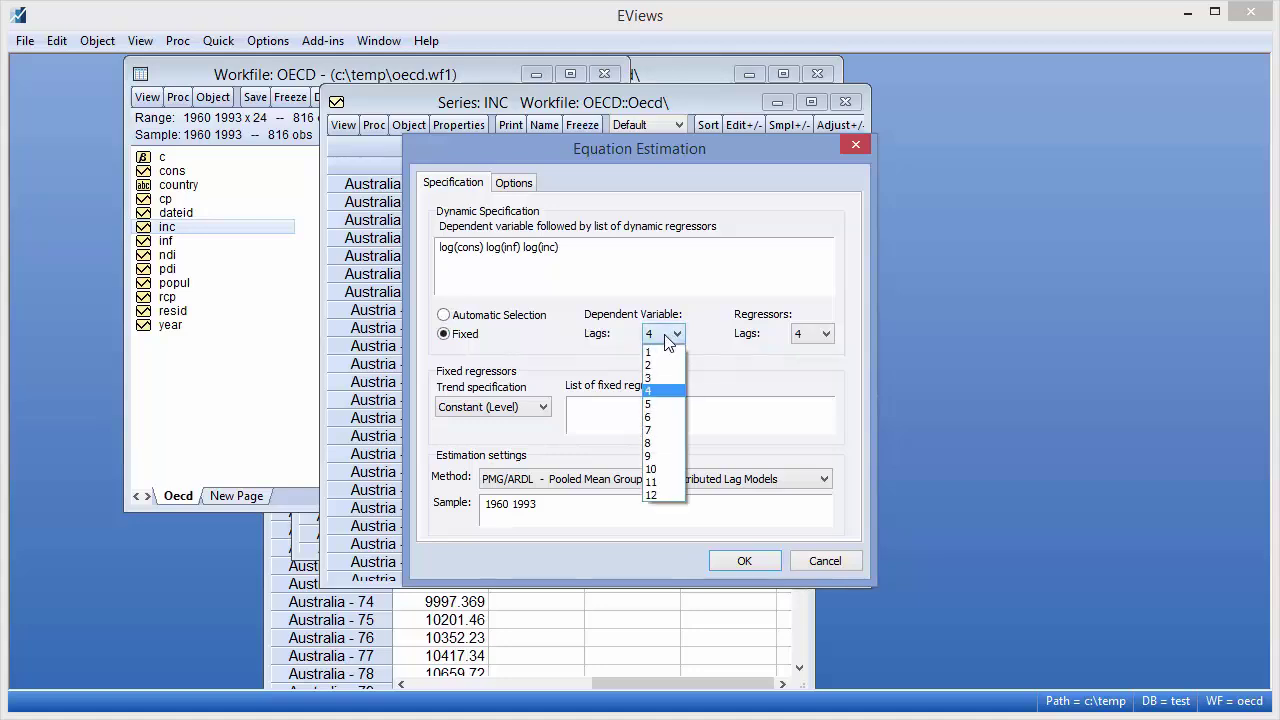
{"action": "left_click", "coordinate": [660, 353]}
{"action": "left_click", "coordinate": [824, 338]}
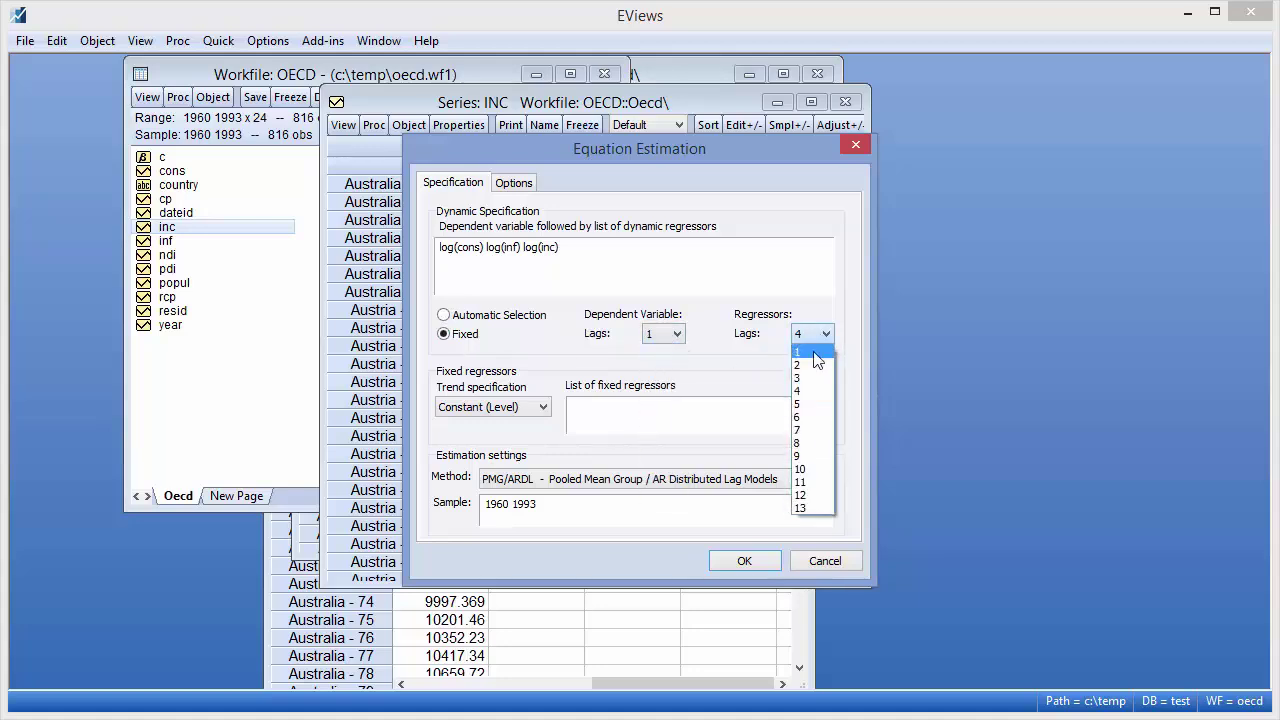
{"action": "left_click", "coordinate": [813, 355]}
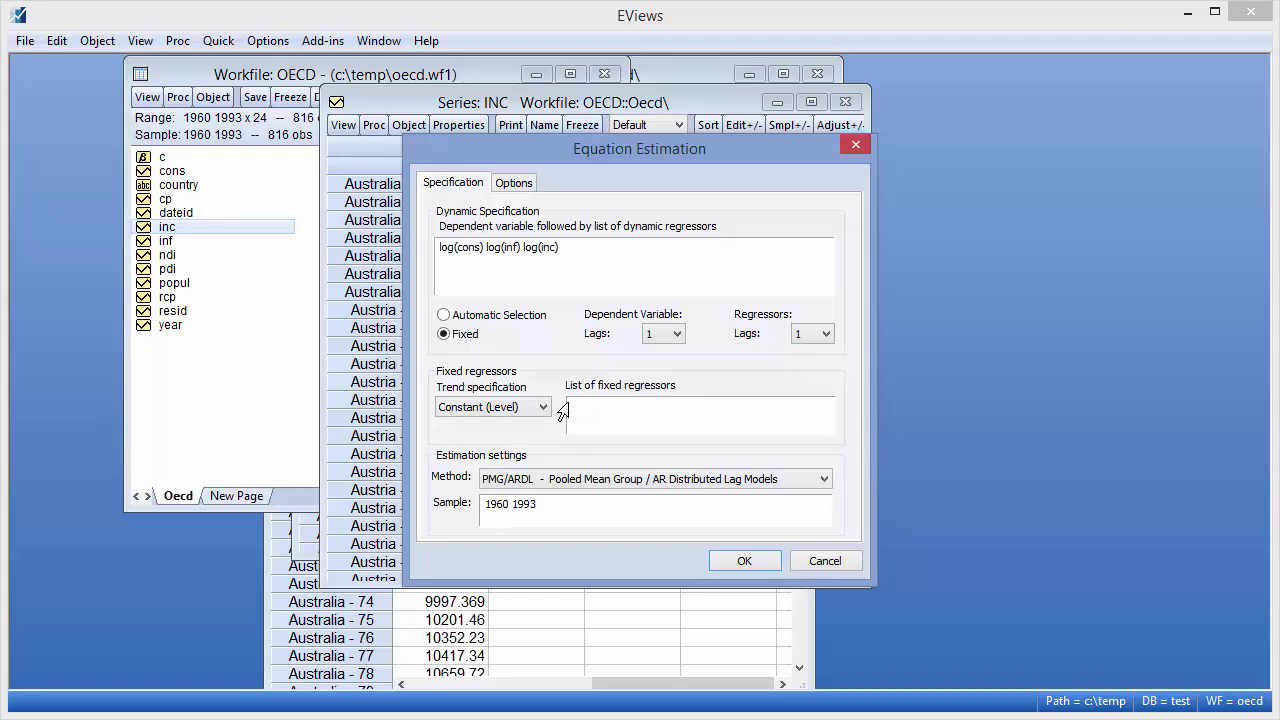
{"action": "left_click", "coordinate": [744, 563]}
{"action": "left_click_drag", "start_coordinate": [605, 110], "coordinate": [584, 65]}
{"action": "left_click_drag", "start_coordinate": [537, 560], "coordinate": [514, 686]}
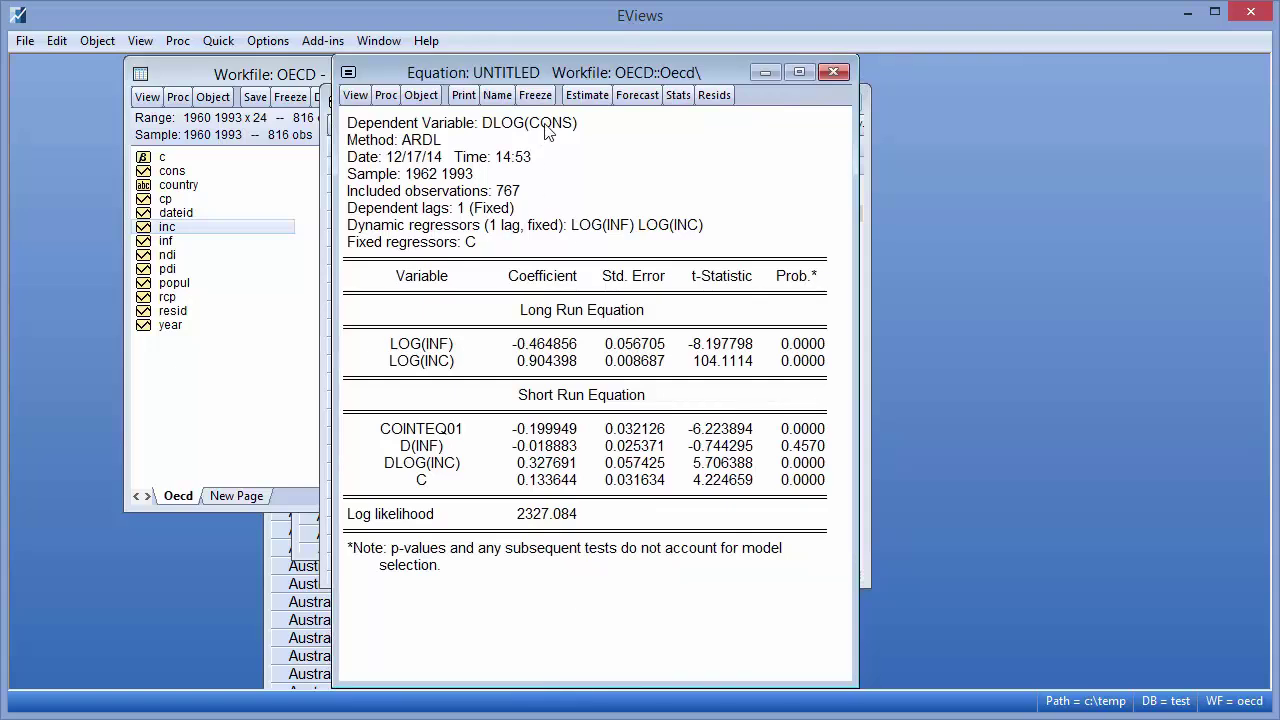
{"action": "left_click", "coordinate": [562, 128]}
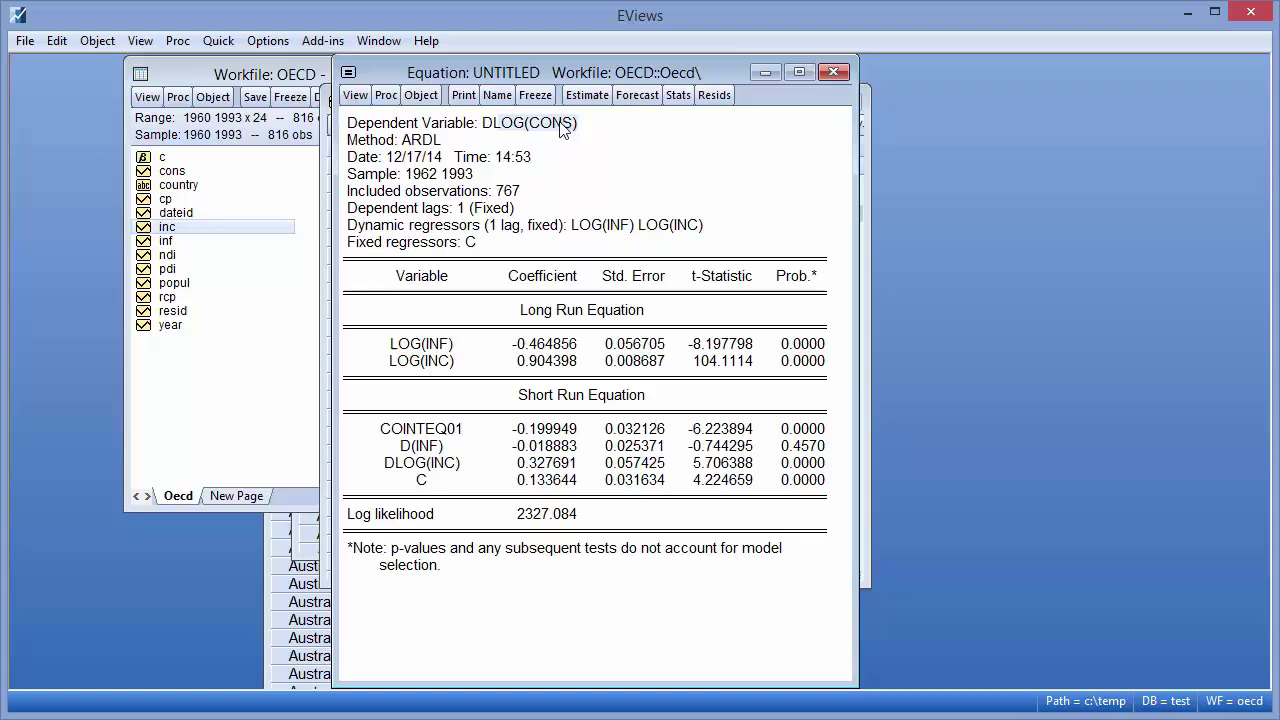
{"action": "left_click", "coordinate": [419, 165]}
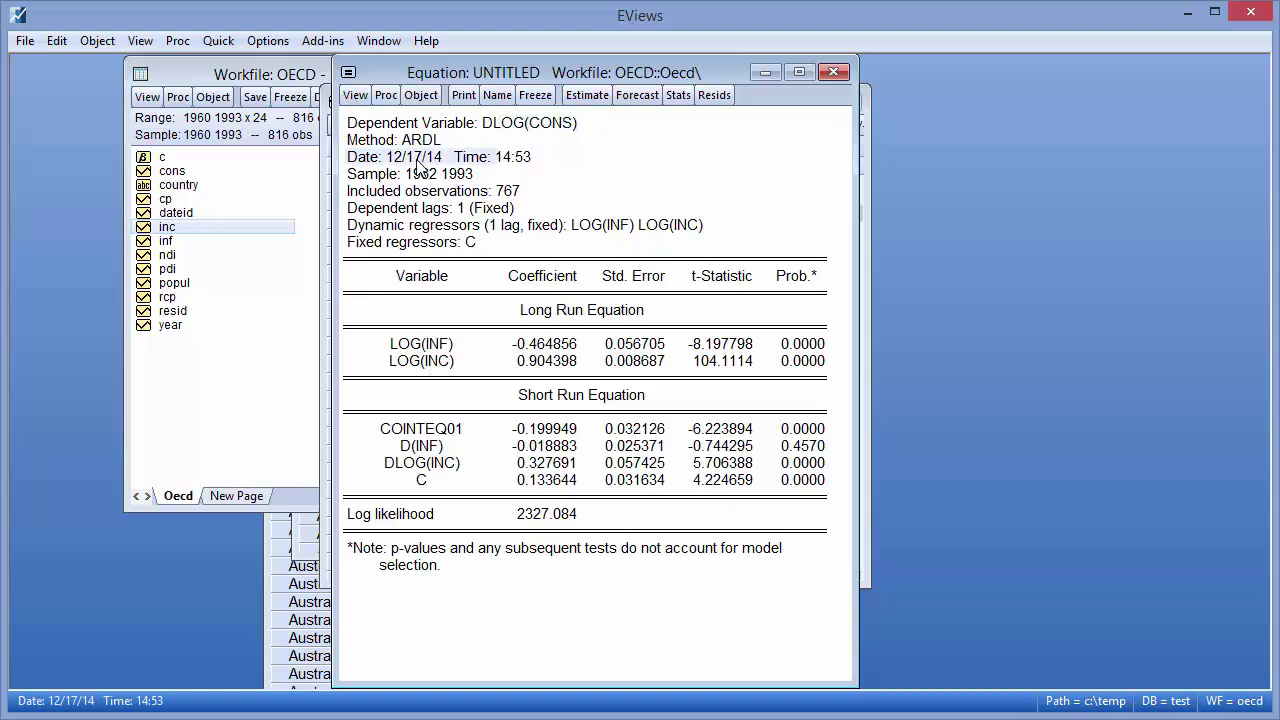
{"action": "left_click", "coordinate": [512, 194]}
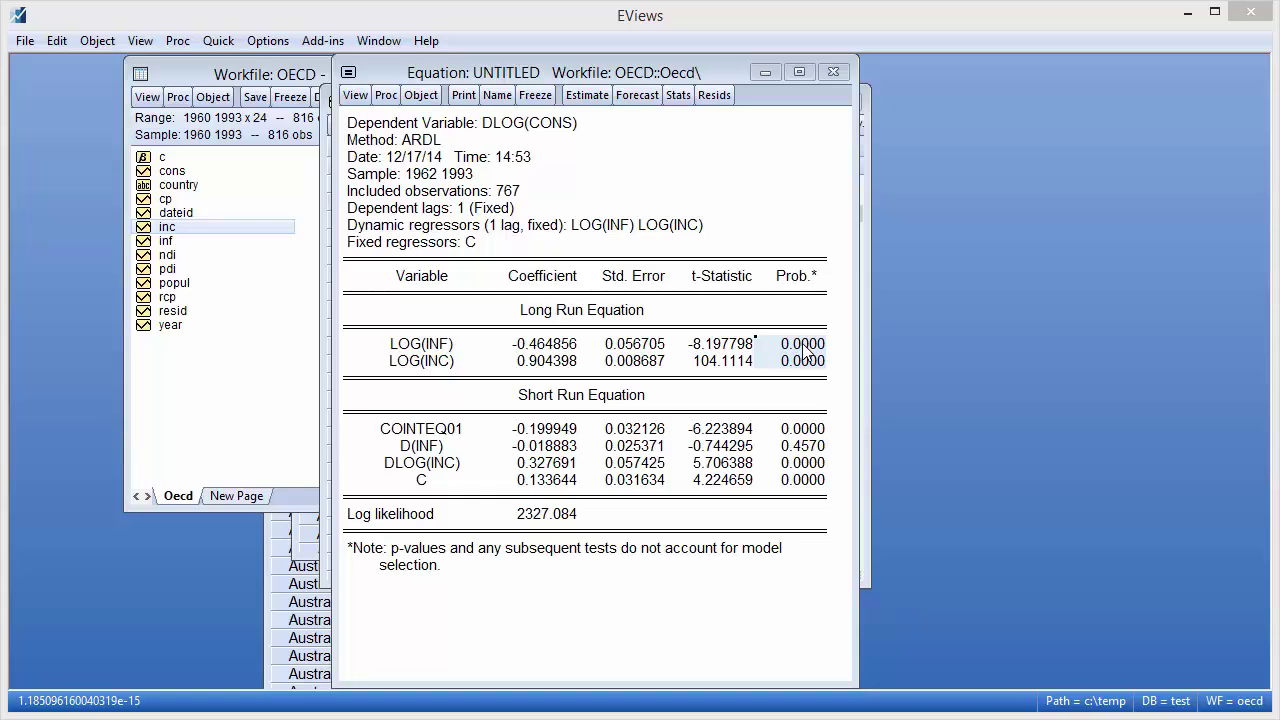
{"action": "left_click_drag", "start_coordinate": [506, 429], "coordinate": [592, 483]}
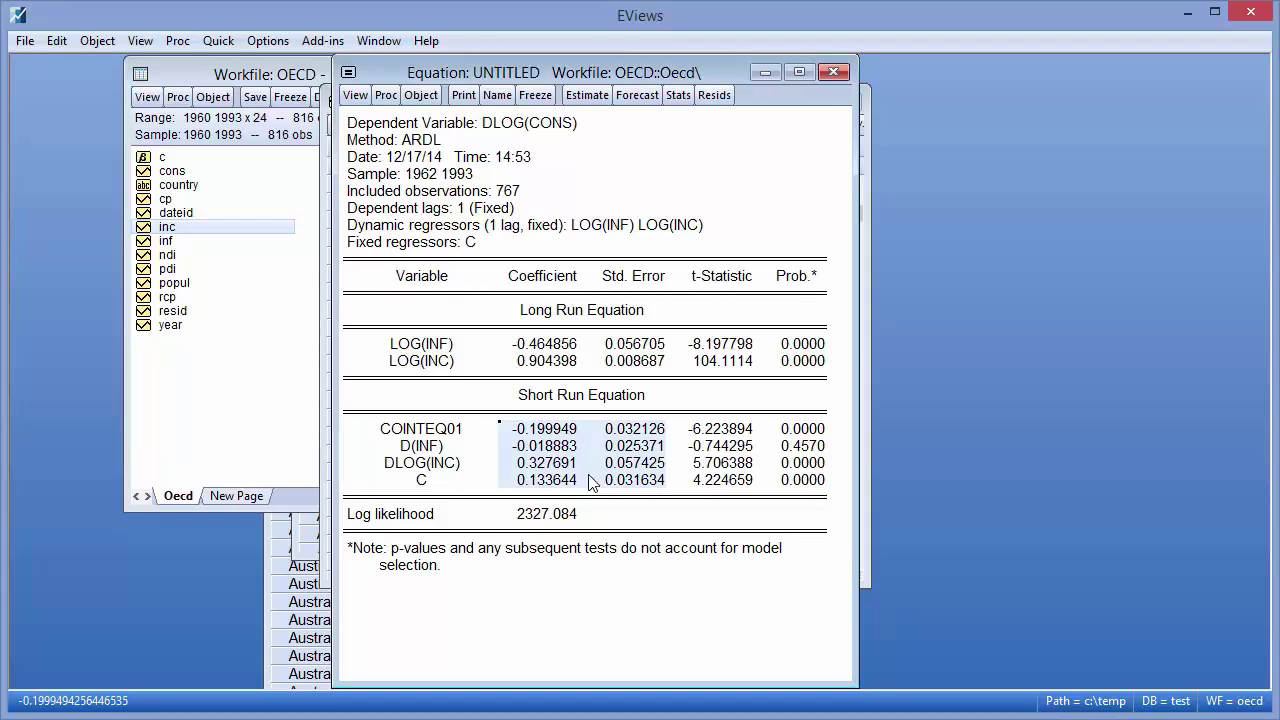
{"action": "left_click", "coordinate": [355, 95]}
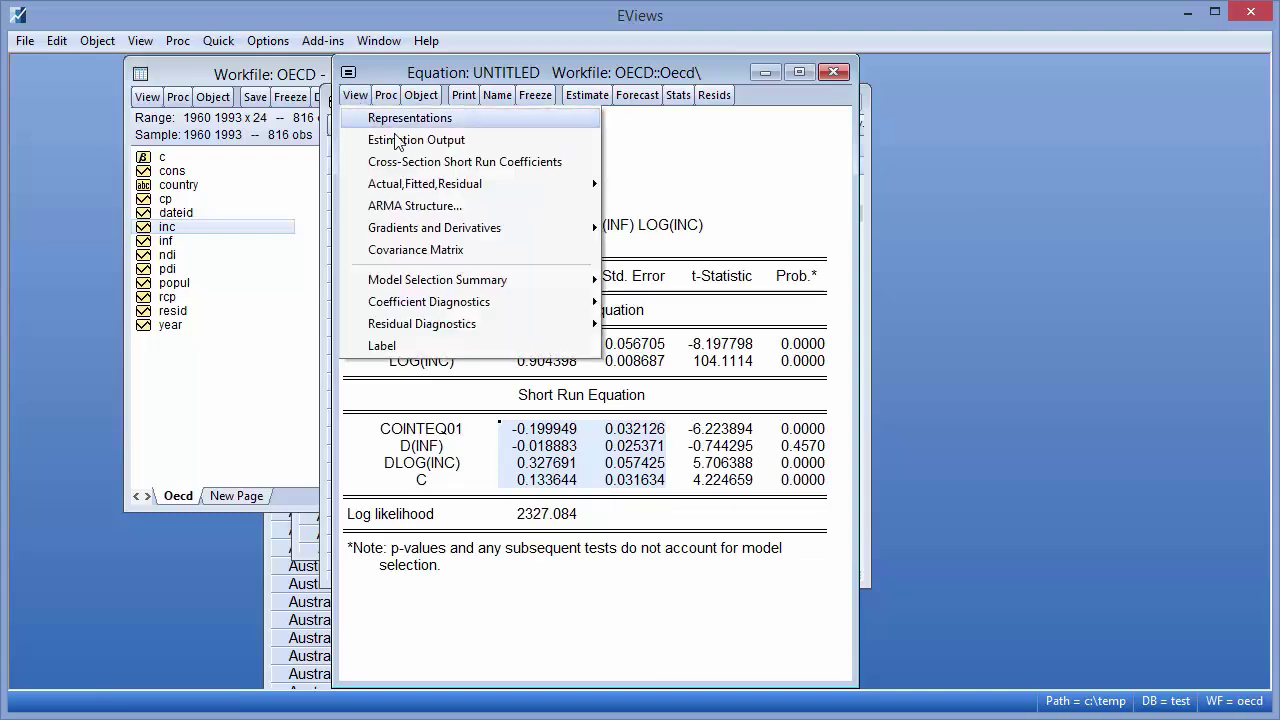
{"action": "left_click", "coordinate": [407, 162]}
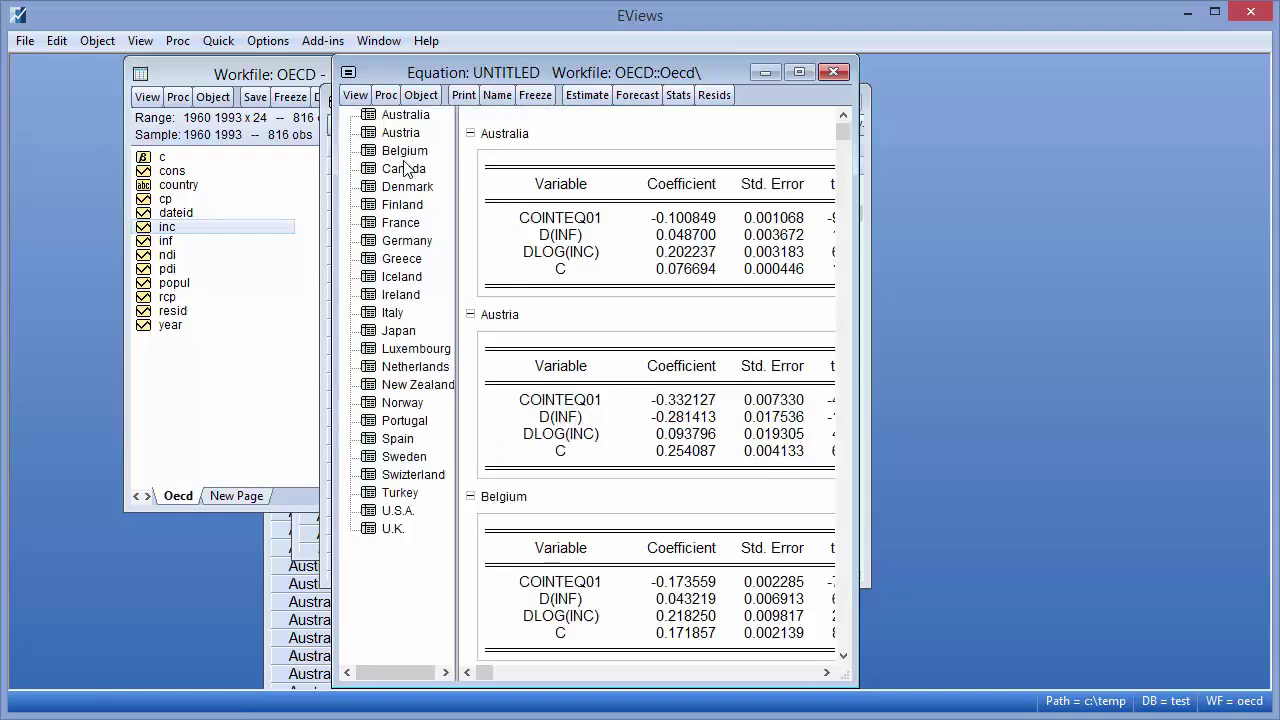
{"action": "left_click", "coordinate": [401, 262]}
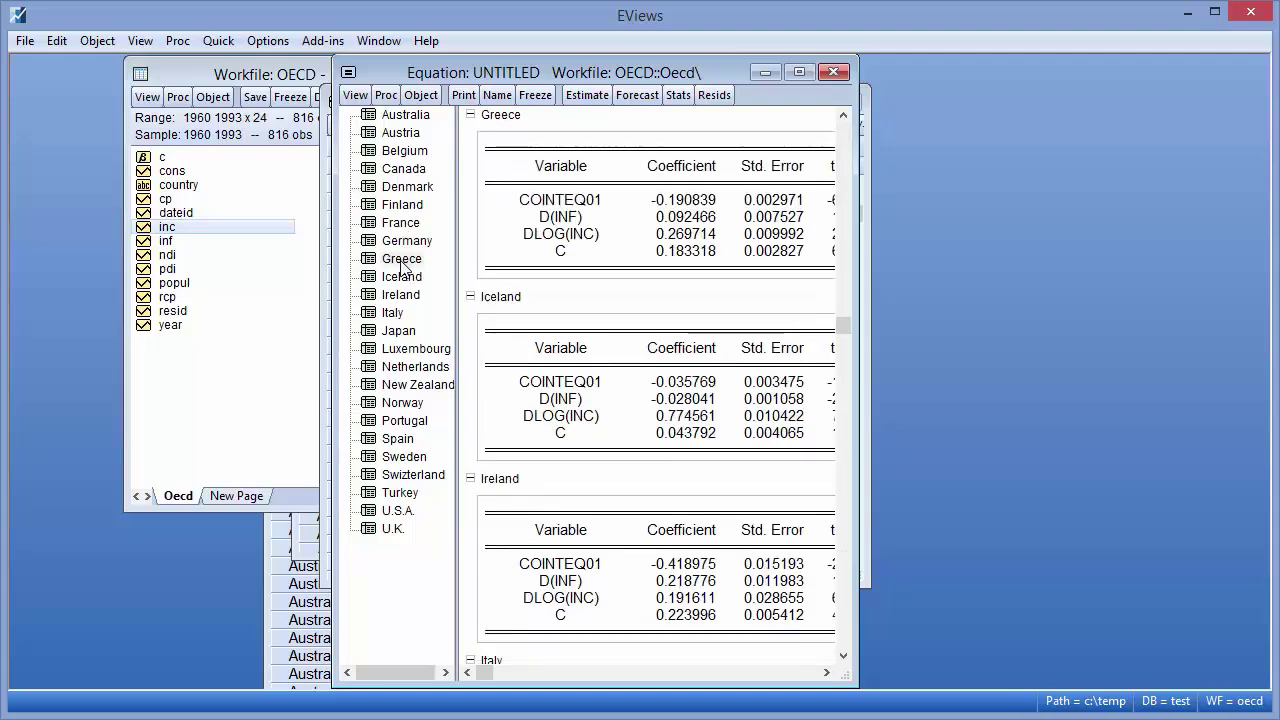
{"action": "left_click", "coordinate": [414, 388]}
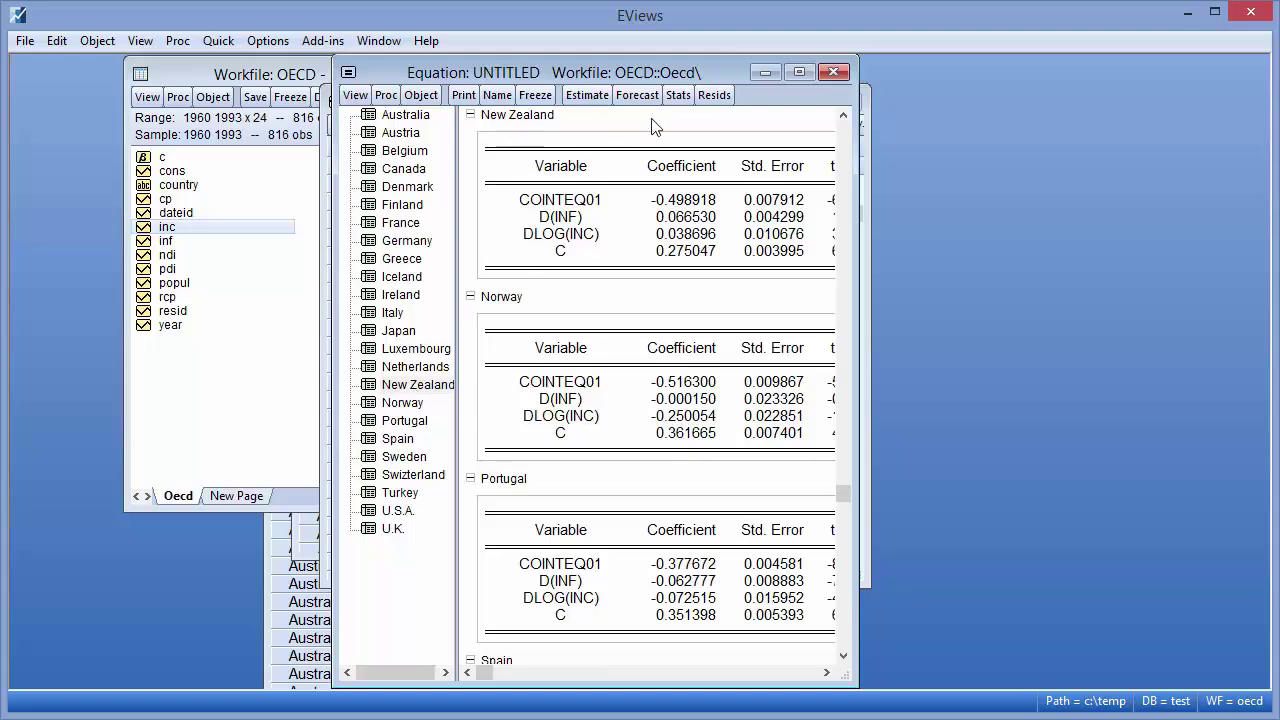
{"action": "left_click", "coordinate": [679, 95]}
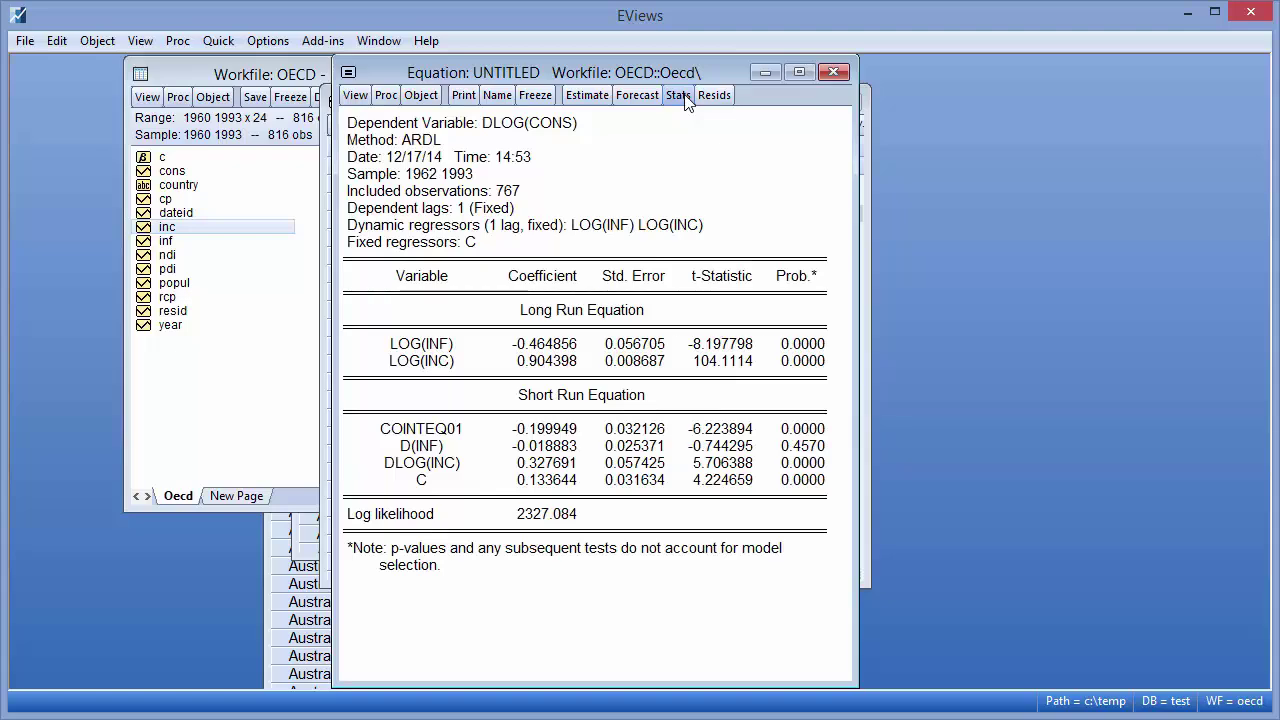
Freeze the estimation output into a new table and move it to the upper right.
{"action": "left_click", "coordinate": [530, 96]}
{"action": "left_click_drag", "start_coordinate": [531, 157], "coordinate": [856, 80]}
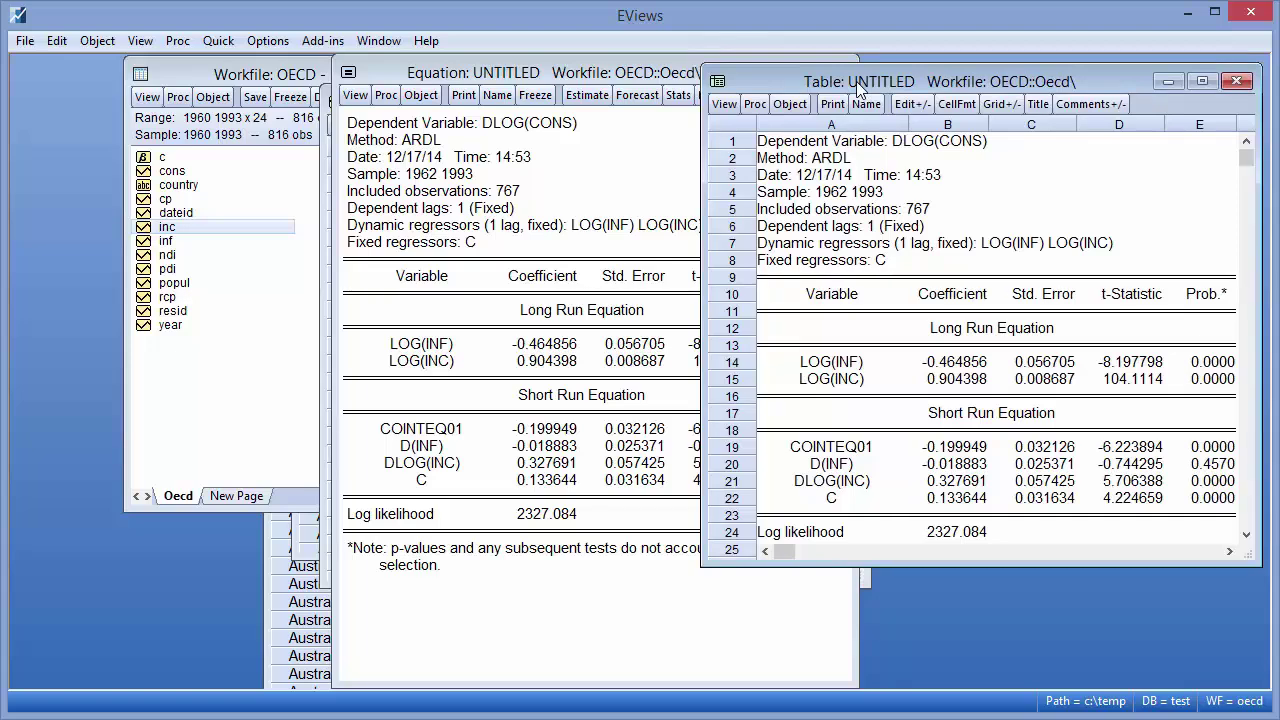
Reopen the estimation settings and switch to automatic lag selection with maximum lags of 4.
{"action": "left_click", "coordinate": [597, 108]}
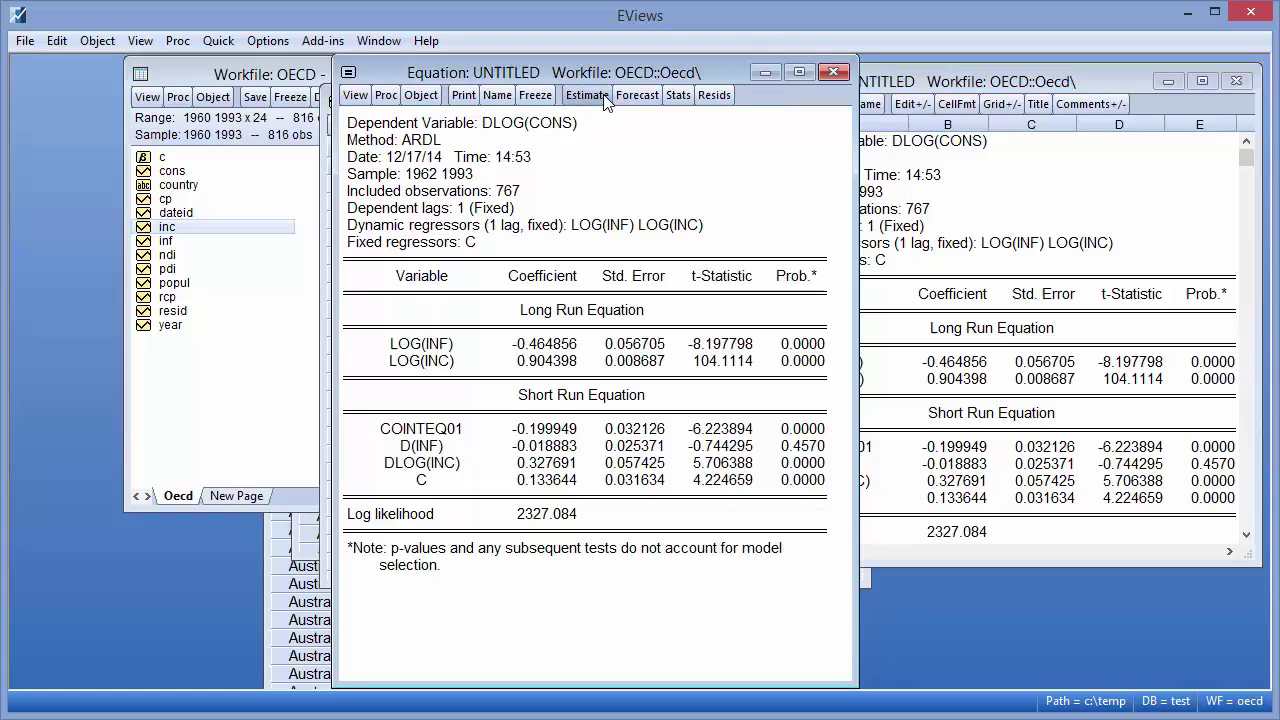
{"action": "left_click", "coordinate": [605, 98]}
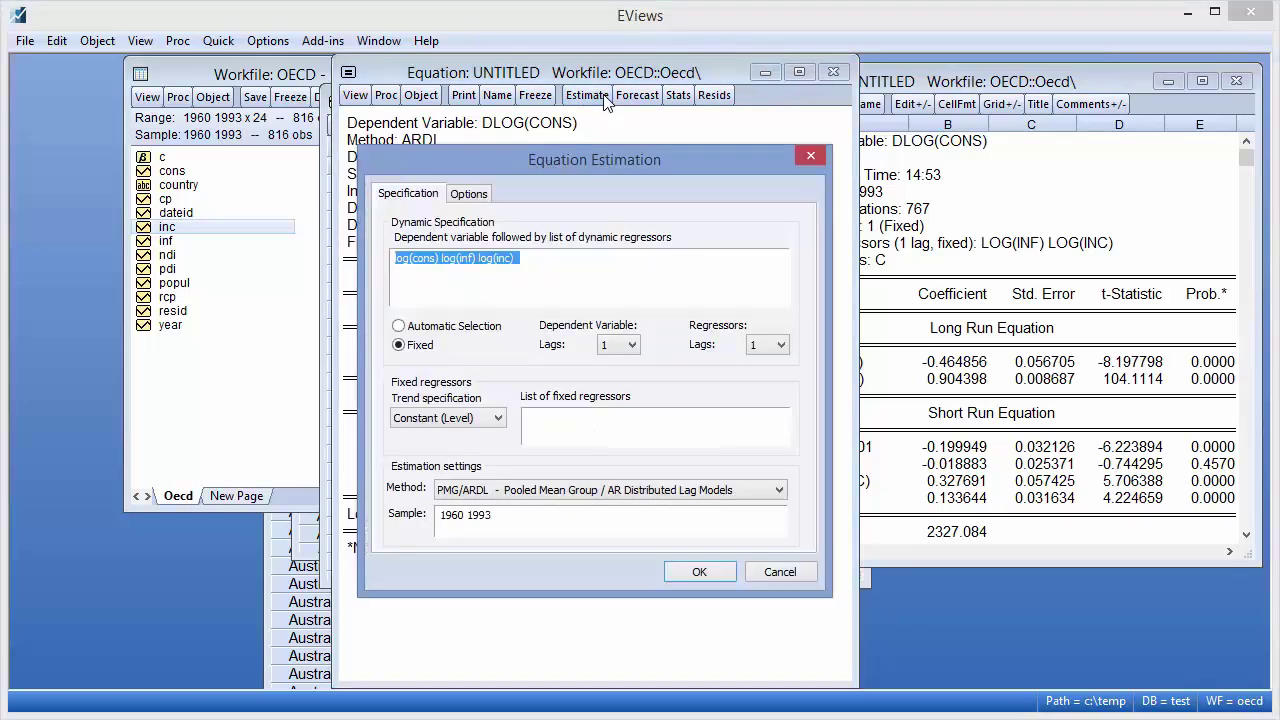
{"action": "left_click", "coordinate": [448, 327]}
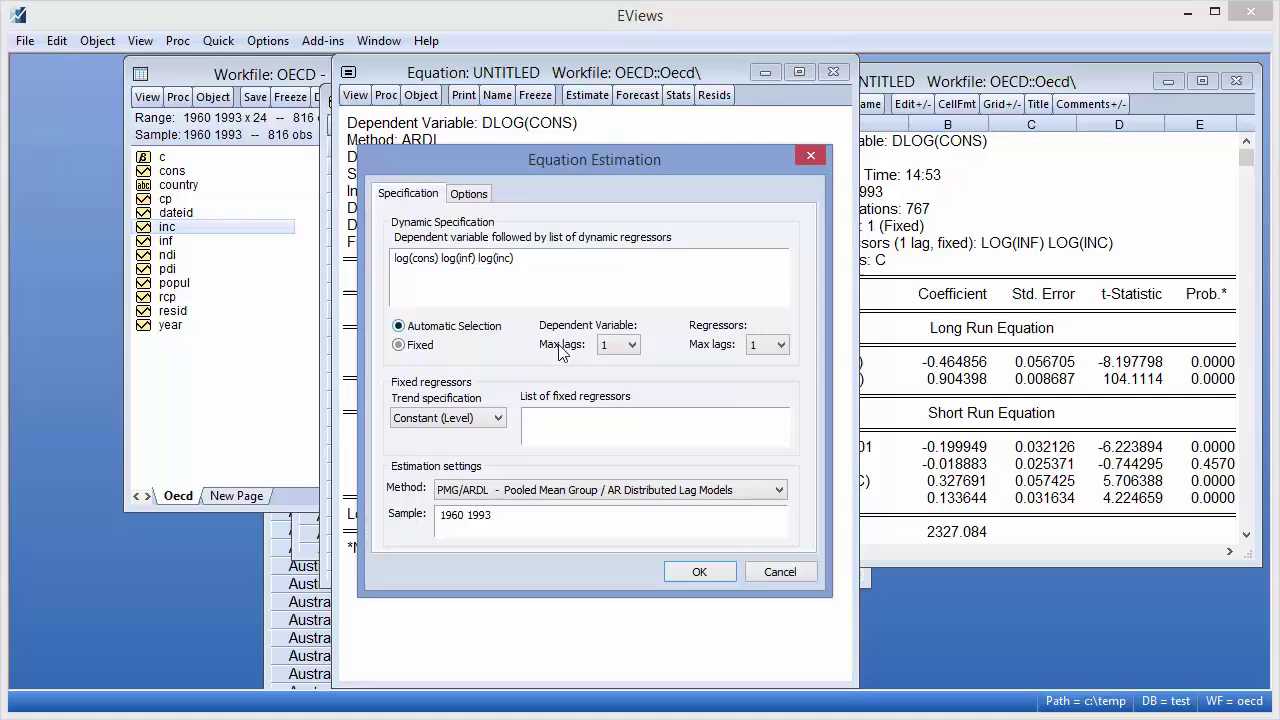
{"action": "left_click", "coordinate": [620, 348]}
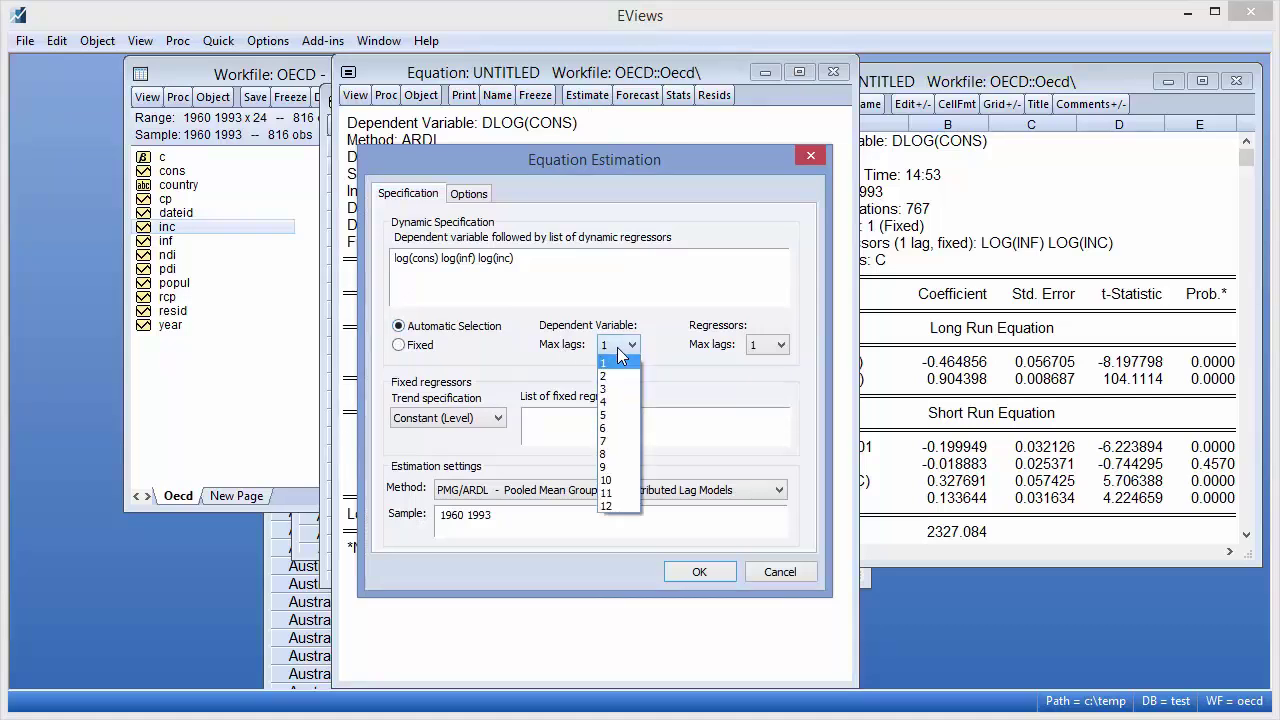
{"action": "left_click", "coordinate": [614, 404]}
{"action": "left_click", "coordinate": [767, 344]}
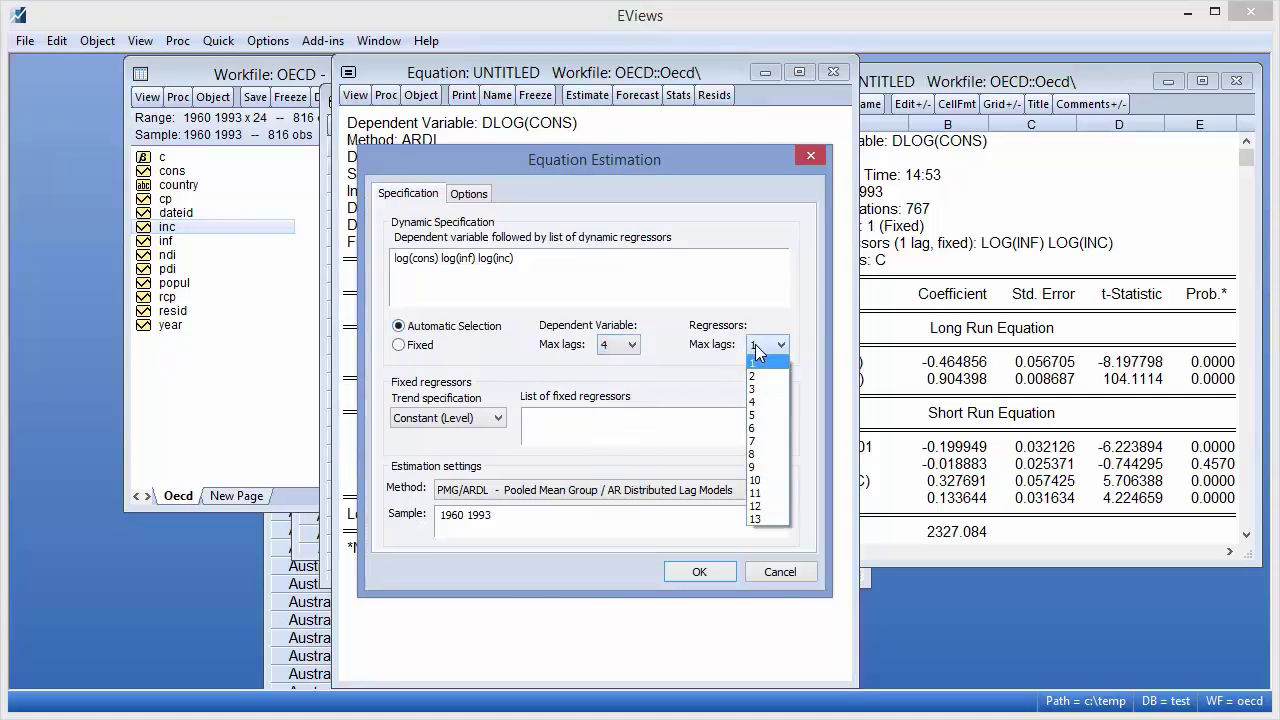
{"action": "key", "text": "Escape"}
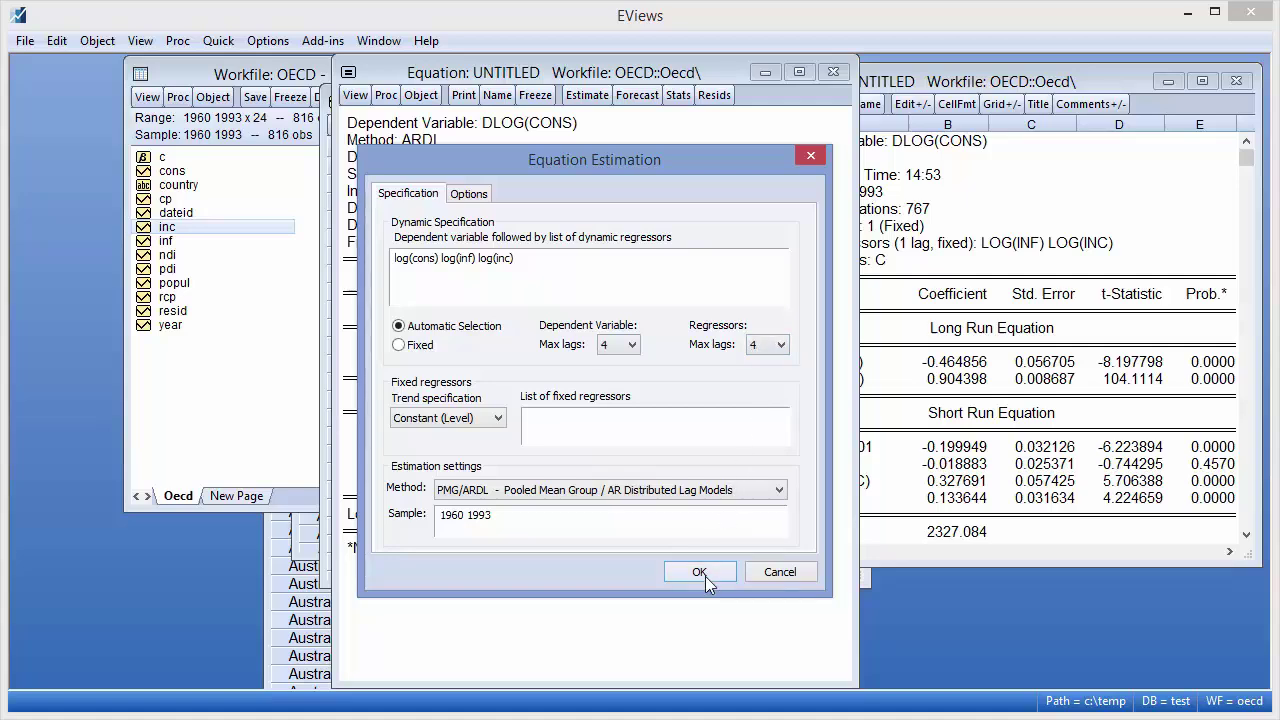
Run the ARDL(2, 1, 1) estimation and compare its long-run LOG(INC) coefficient 0.905923 with the frozen table.
{"action": "left_click", "coordinate": [699, 572]}
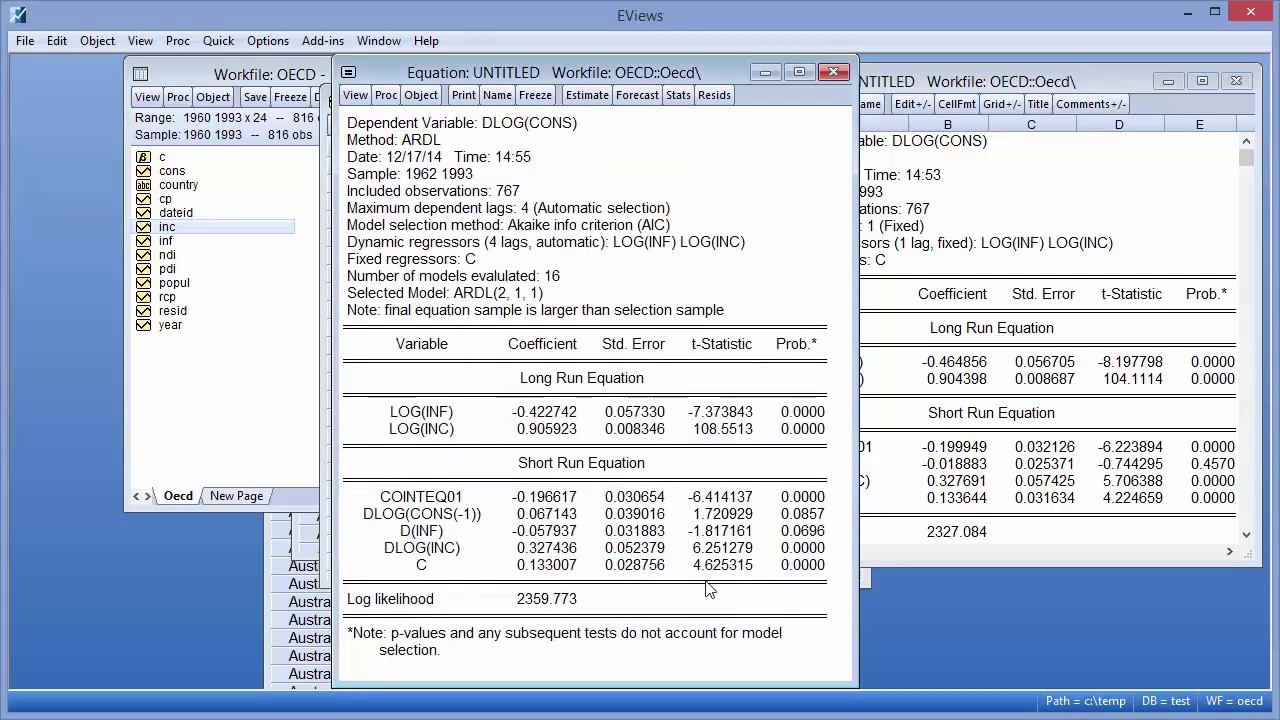
{"action": "left_click", "coordinate": [510, 302]}
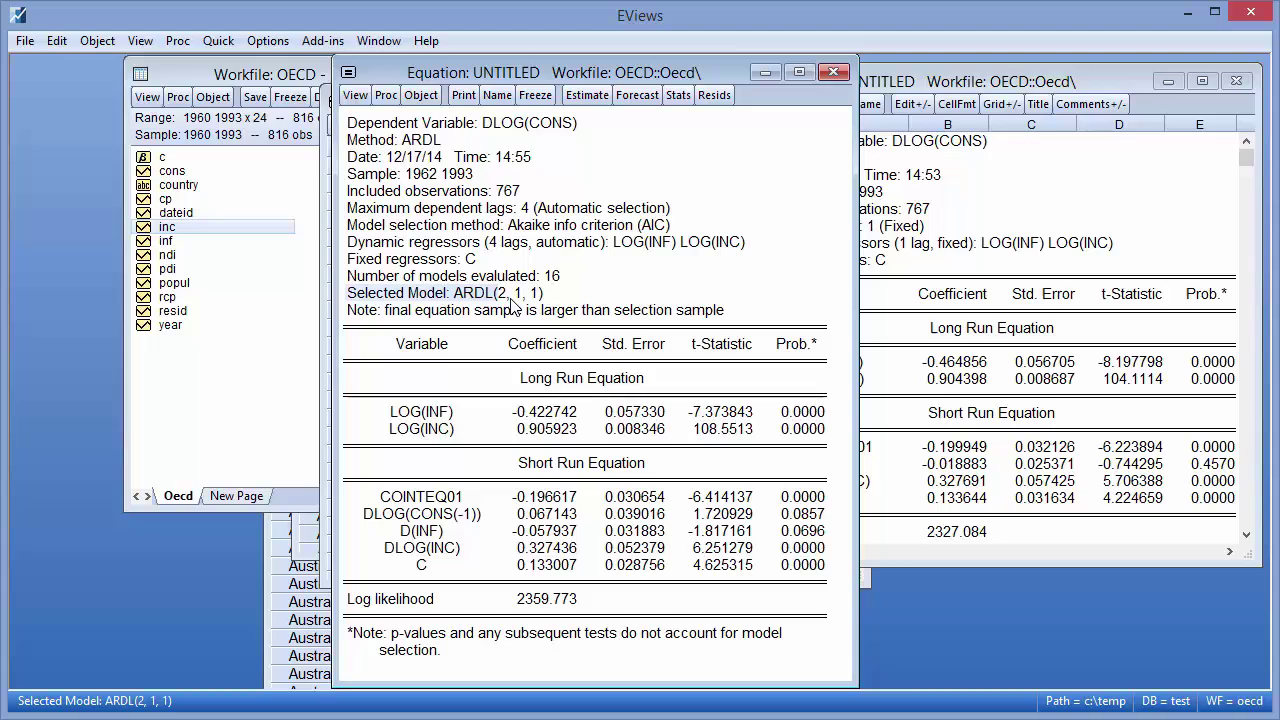
{"action": "left_click_drag", "start_coordinate": [575, 69], "coordinate": [452, 70]}
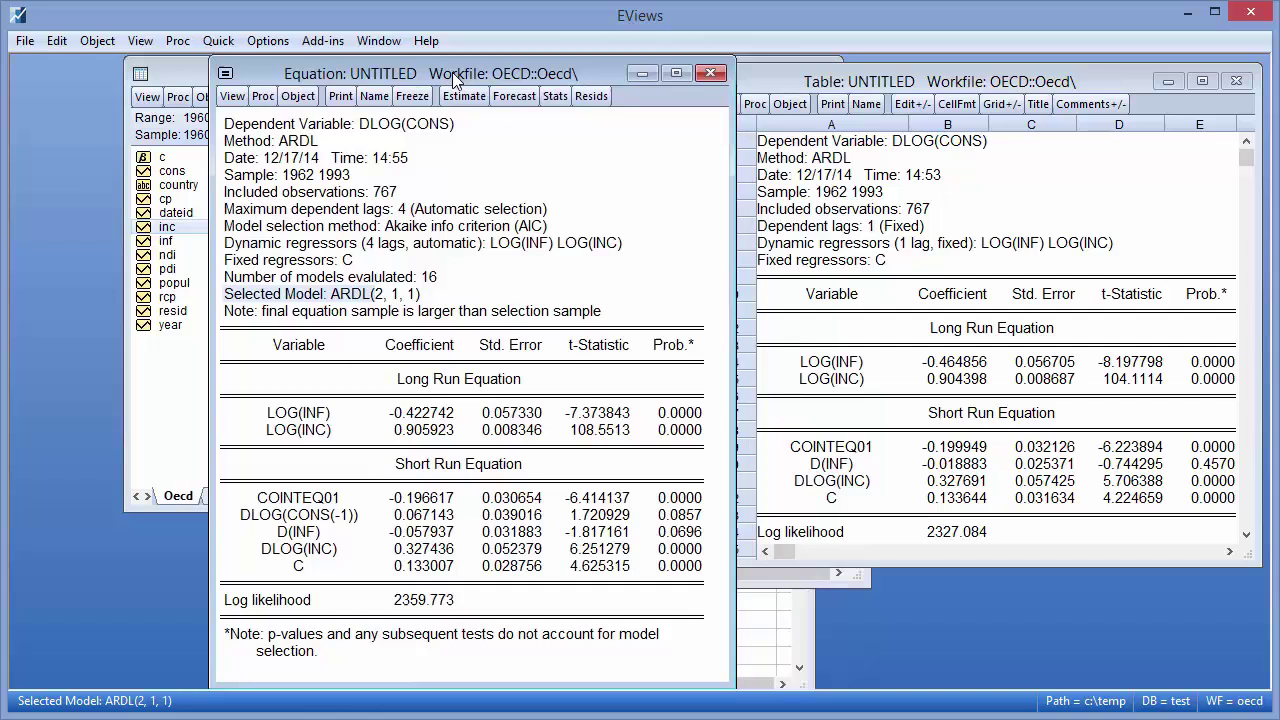
{"action": "left_click", "coordinate": [445, 431]}
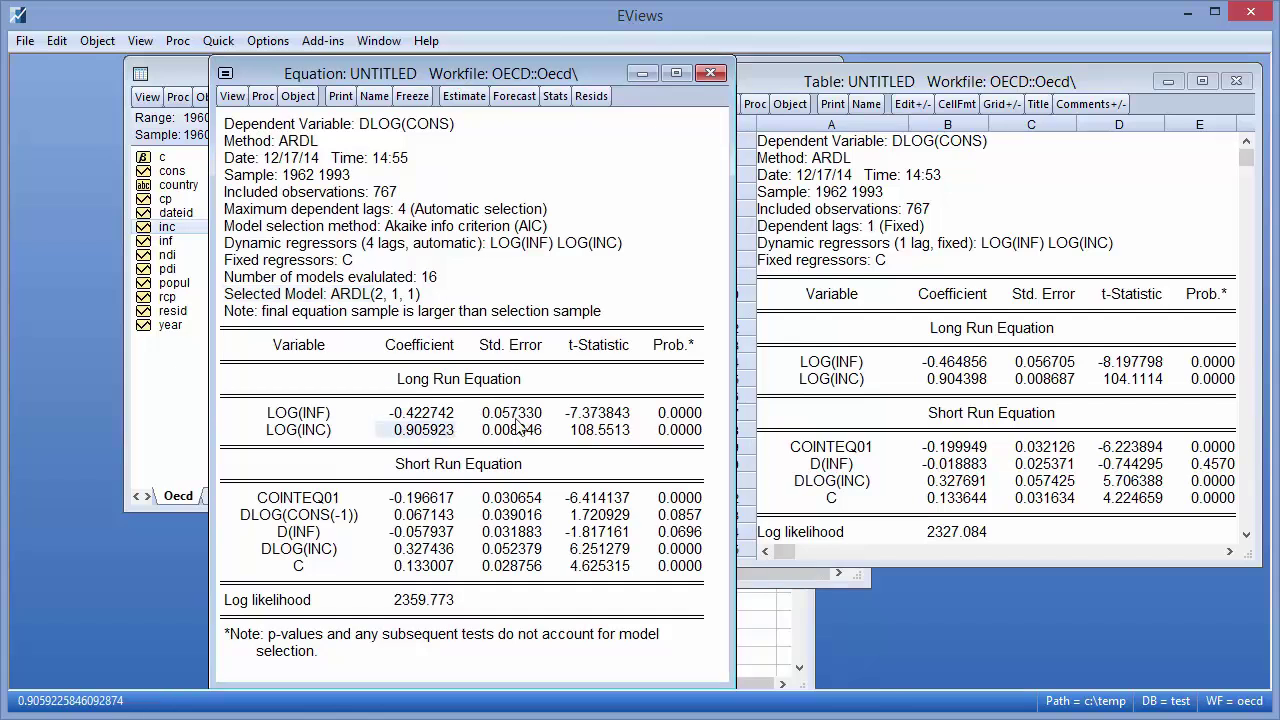
{"action": "left_click", "coordinate": [967, 381]}
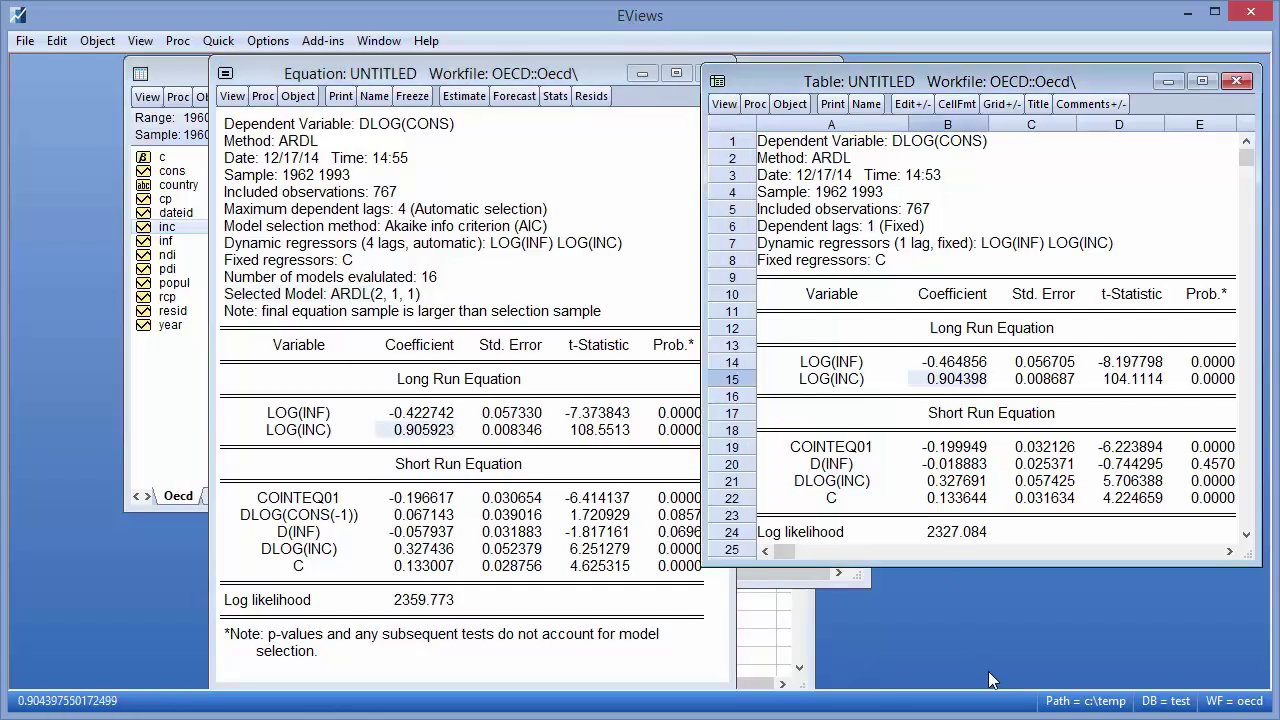
{"action": "key", "text": "ctrl+Tab"}
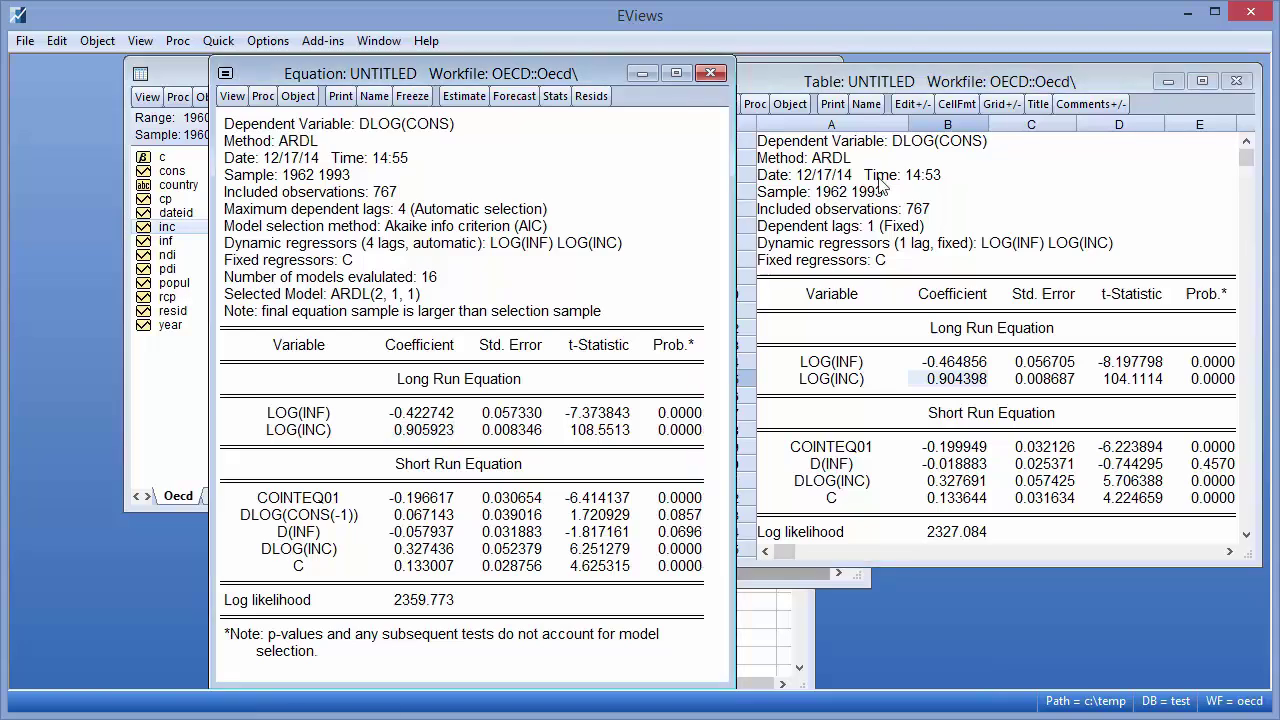
Show View > Model Selection Summary > Criteria Graph, ranking the 16 ARDL models by AIC.
{"action": "left_click", "coordinate": [232, 96]}
{"action": "mouse_move", "coordinate": [385, 283]}
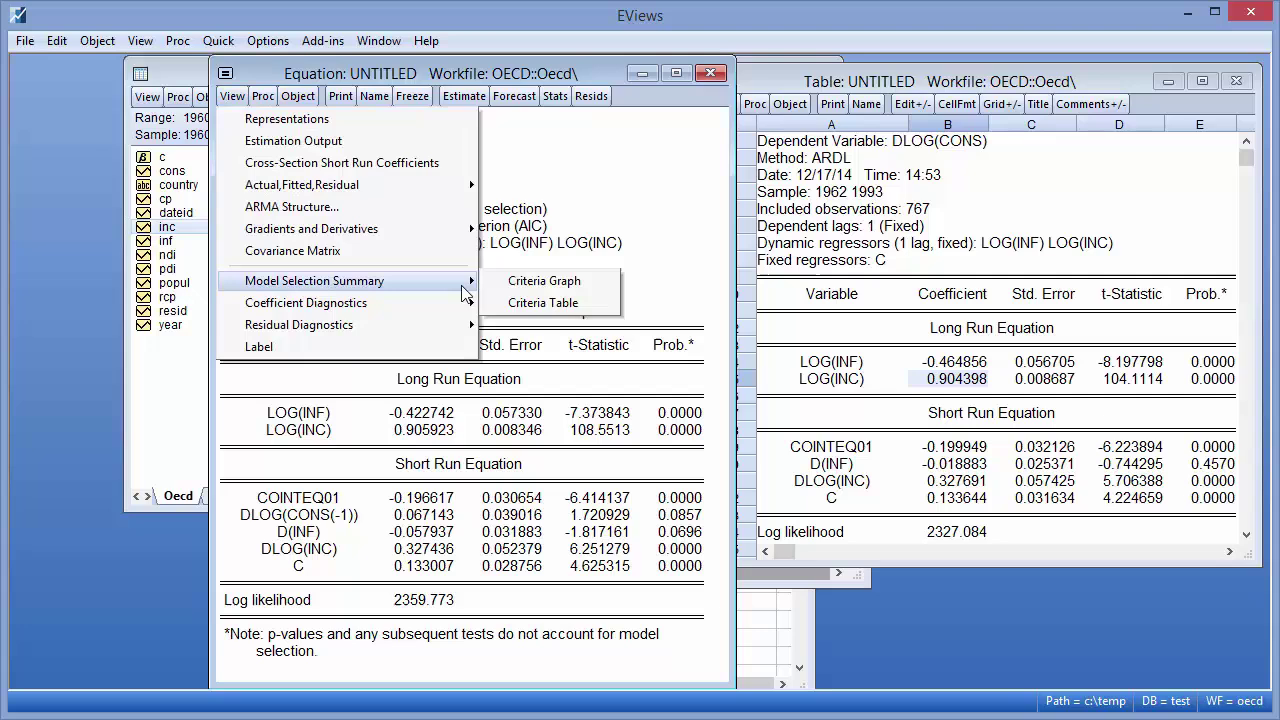
{"action": "left_click", "coordinate": [540, 281]}
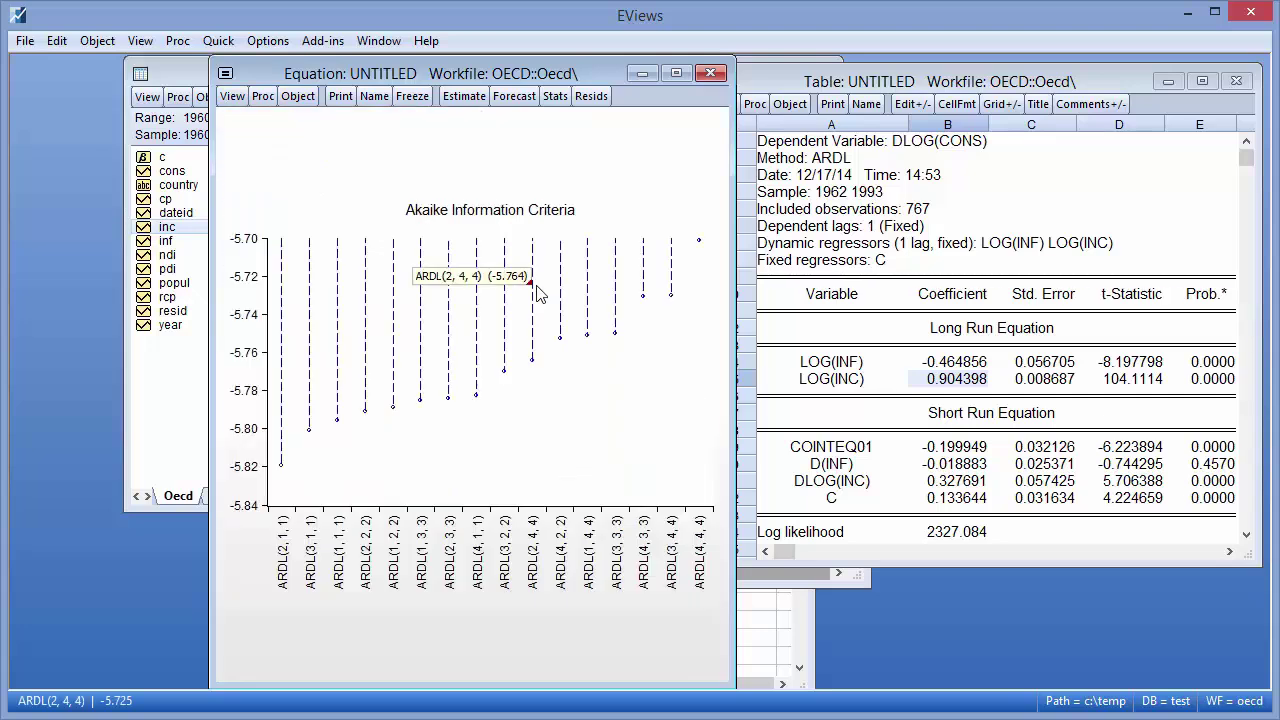